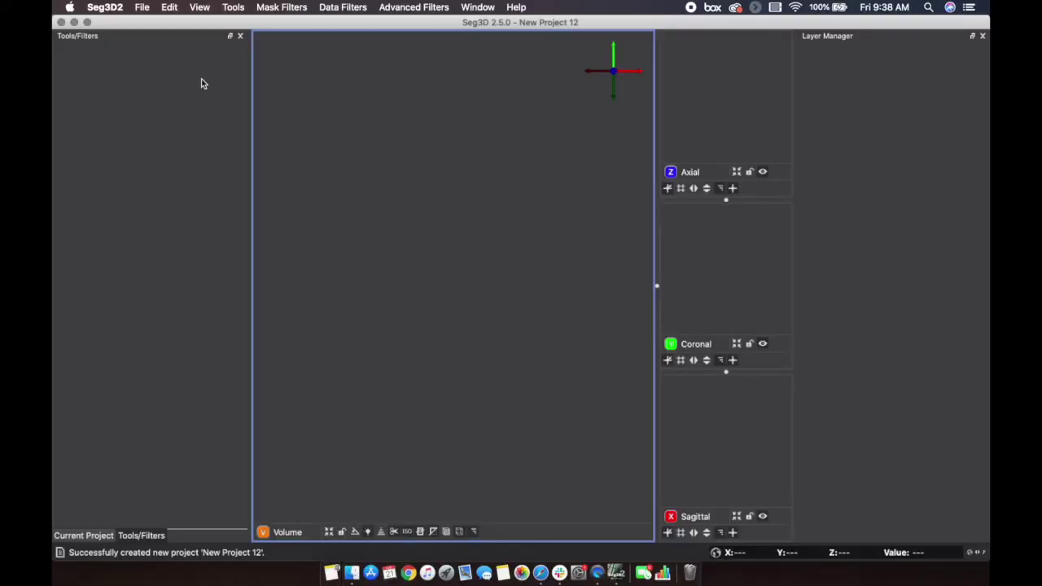
Create a new project named 'Seg3D_Example_Project' and confirm it was created.
left_click(142, 7)
left_click(146, 23)
type("S")
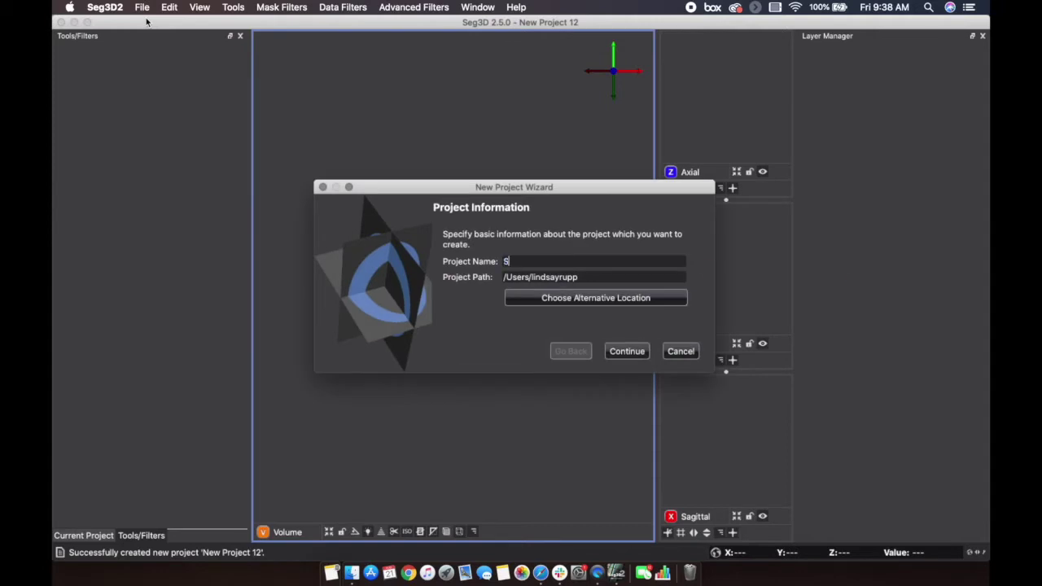
type("eg3D_Ex")
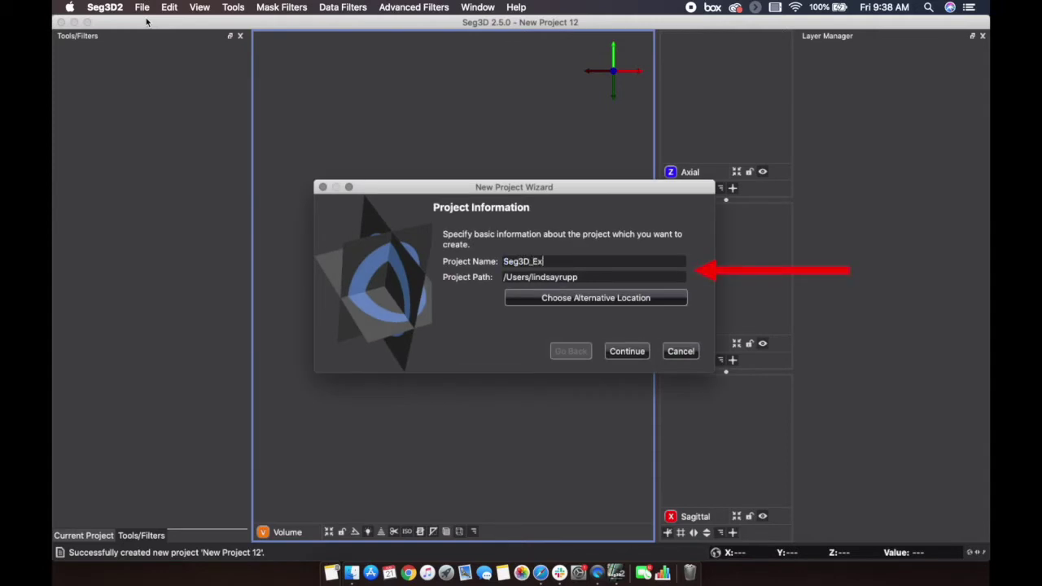
type("ample_Project")
left_click(626, 351)
left_click(627, 352)
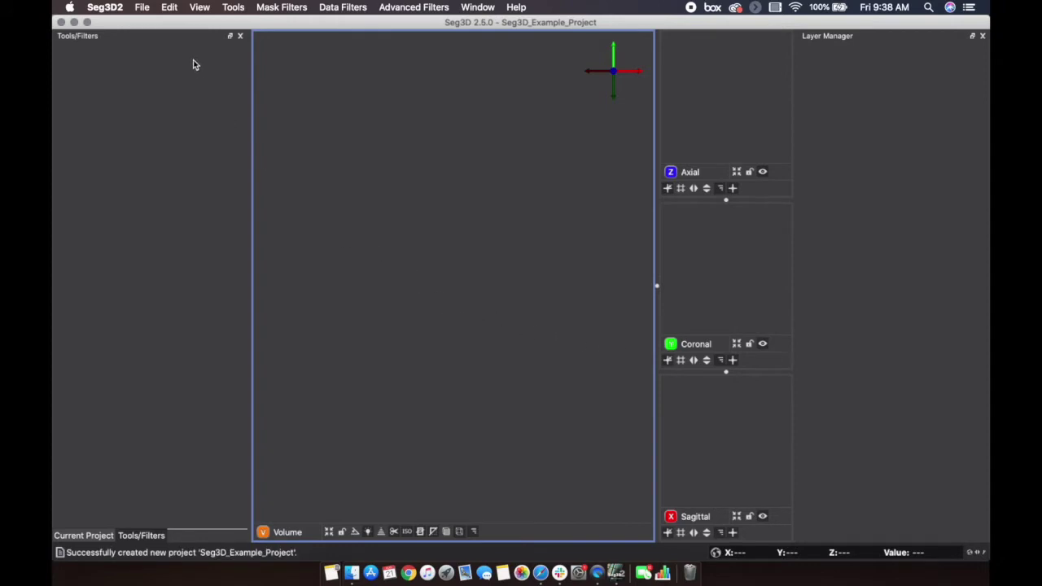
Import Original-Image.nrrd from a single file as a Data Volume layer.
left_click(145, 10)
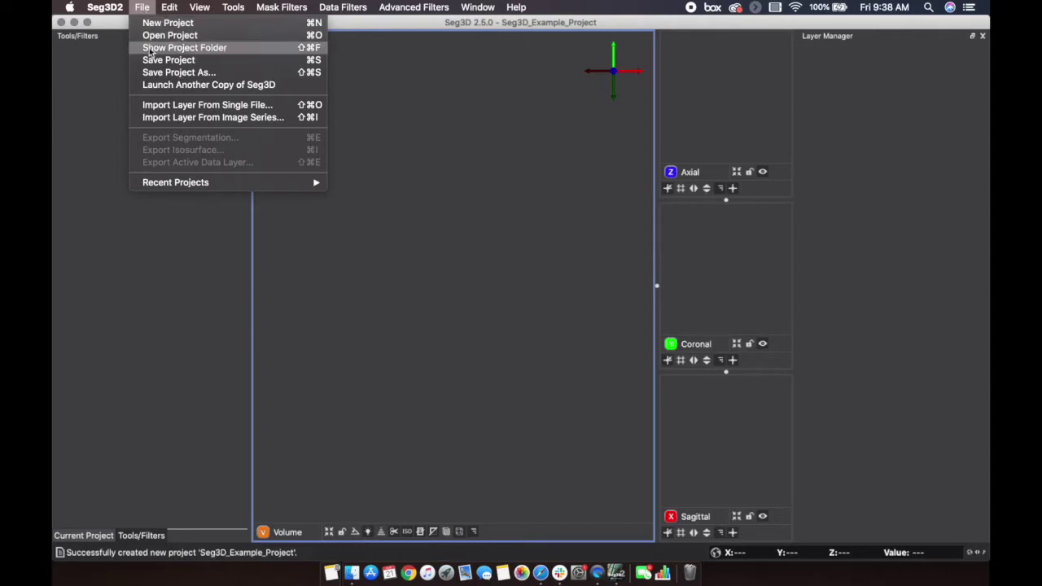
left_click(157, 105)
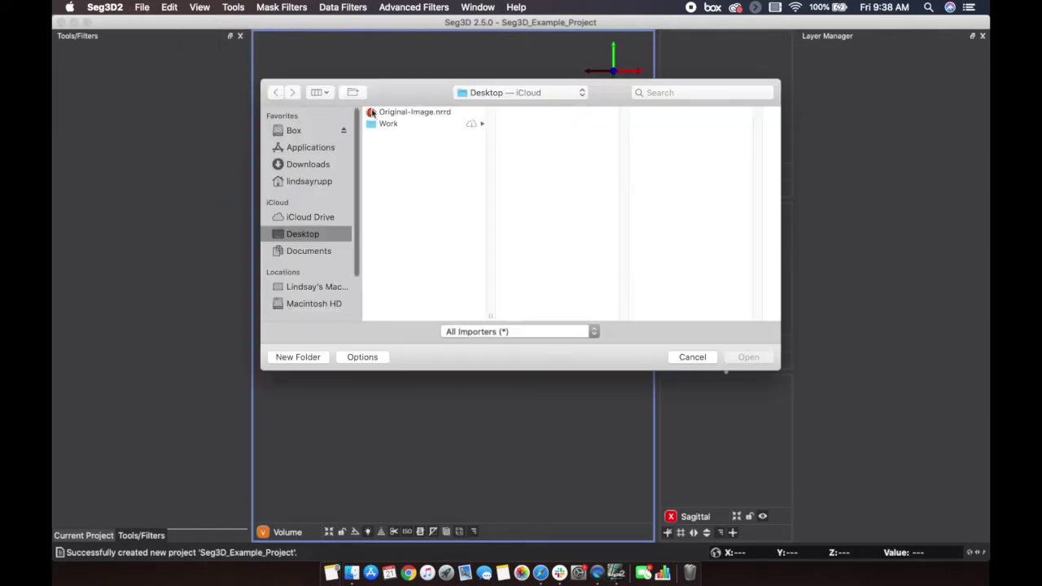
left_click(383, 113)
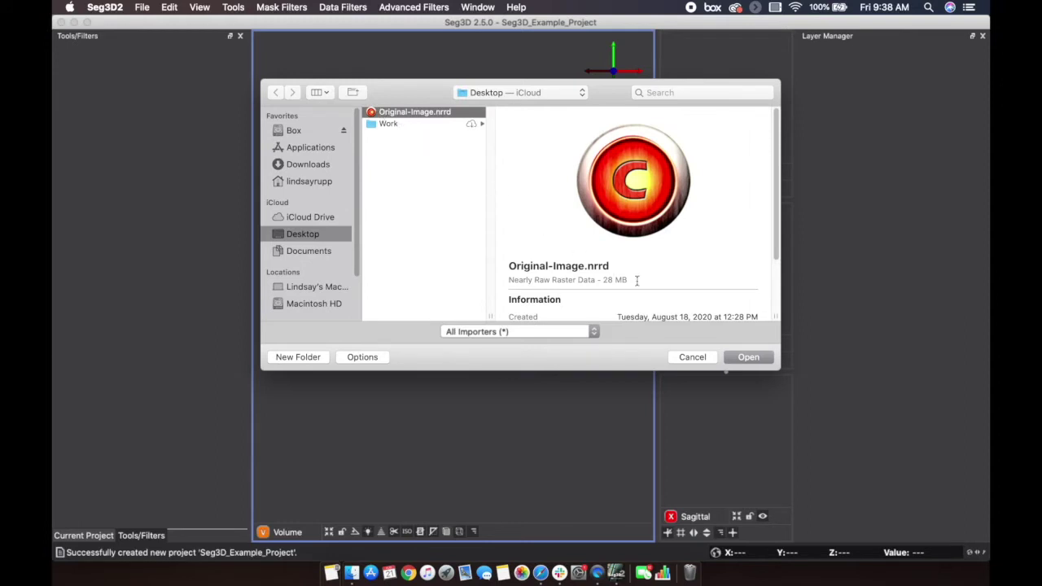
left_click(754, 357)
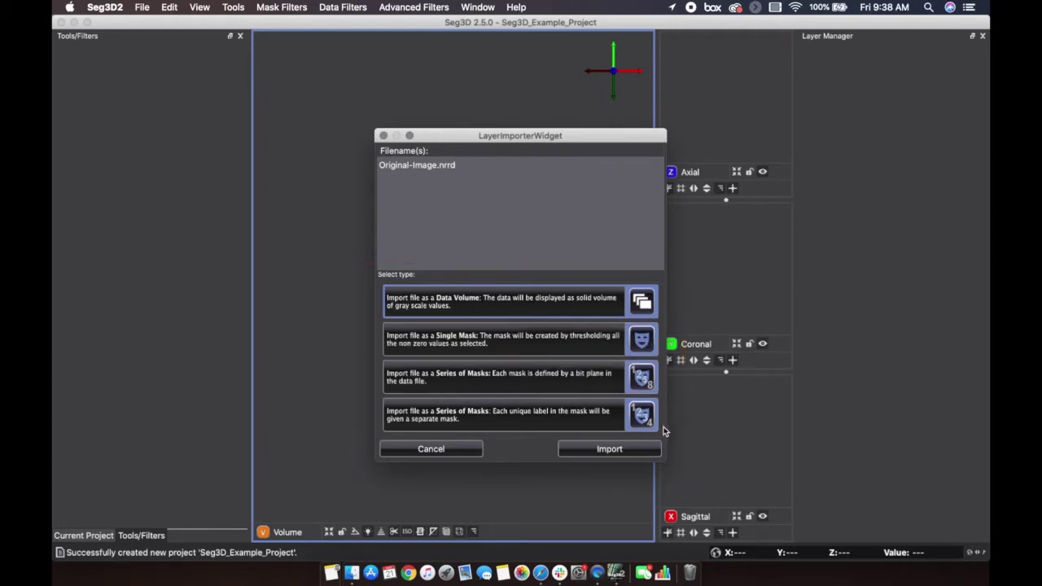
left_click(652, 450)
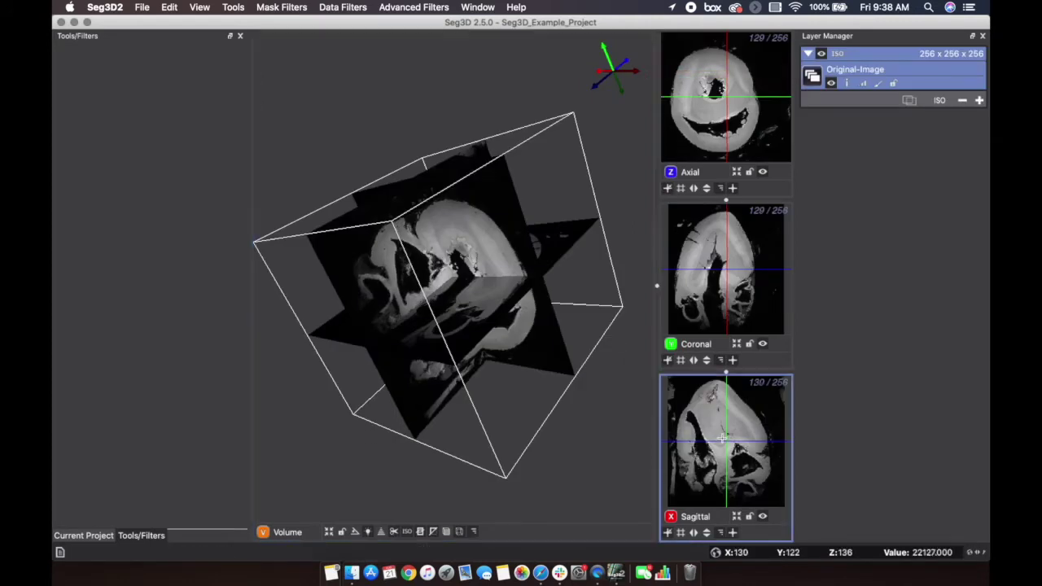
scroll(721, 440, "up", 13)
scroll(722, 440, "down", 20)
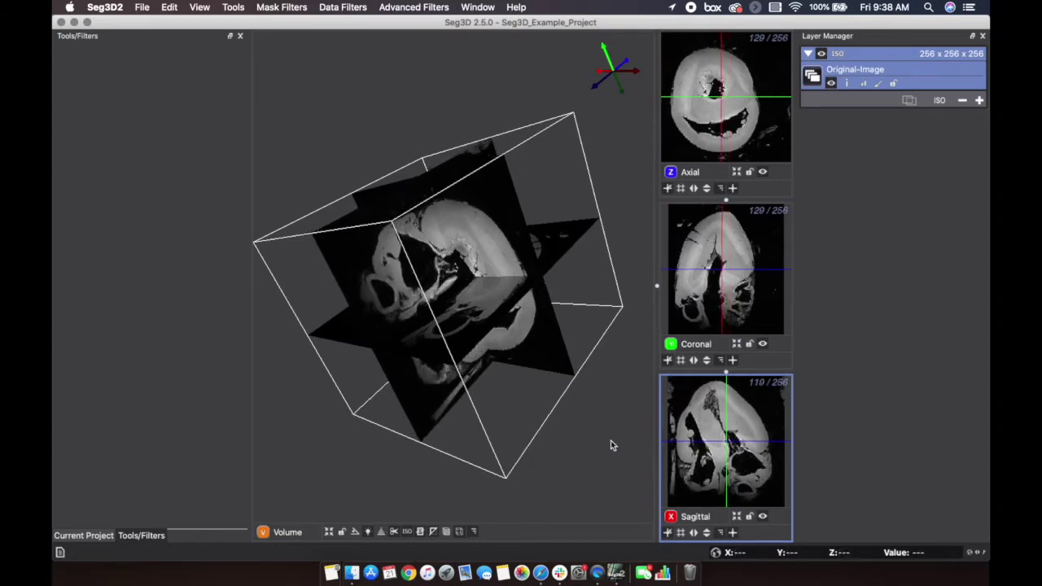
left_click_drag(416, 386, 467, 61)
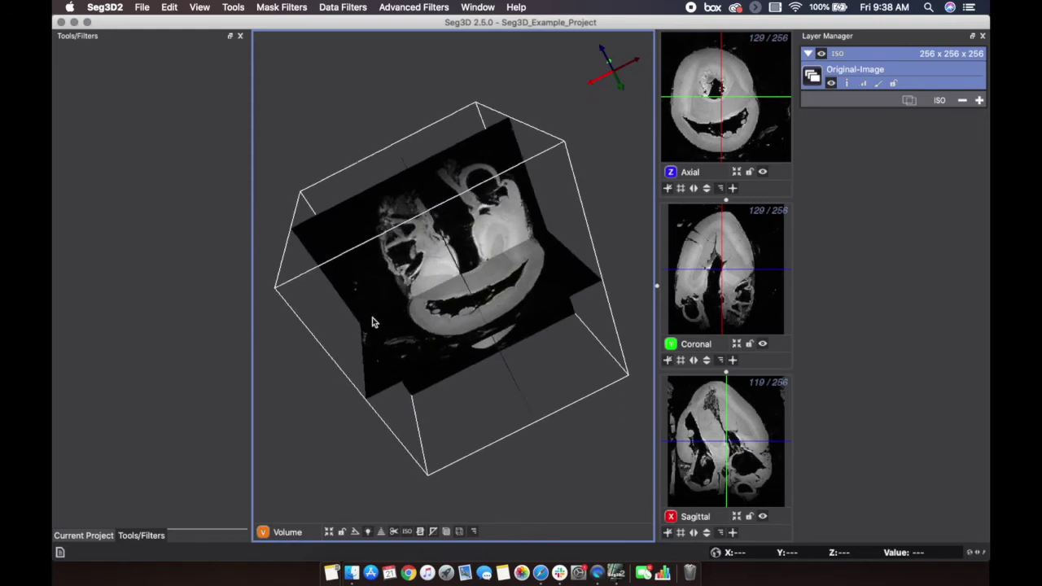
left_click_drag(373, 321, 383, 151)
left_click_drag(573, 330, 527, 377)
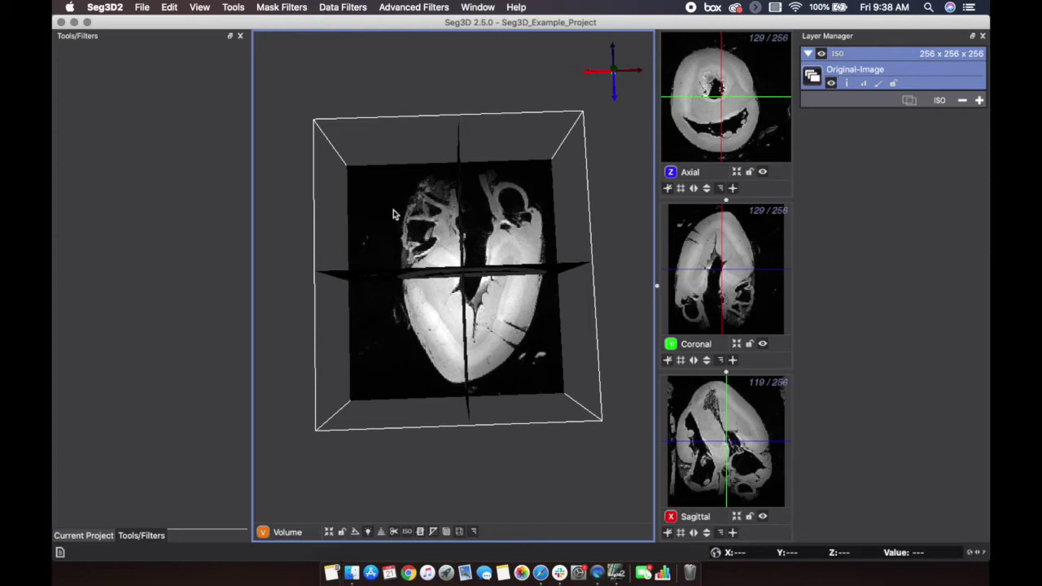
left_click(335, 13)
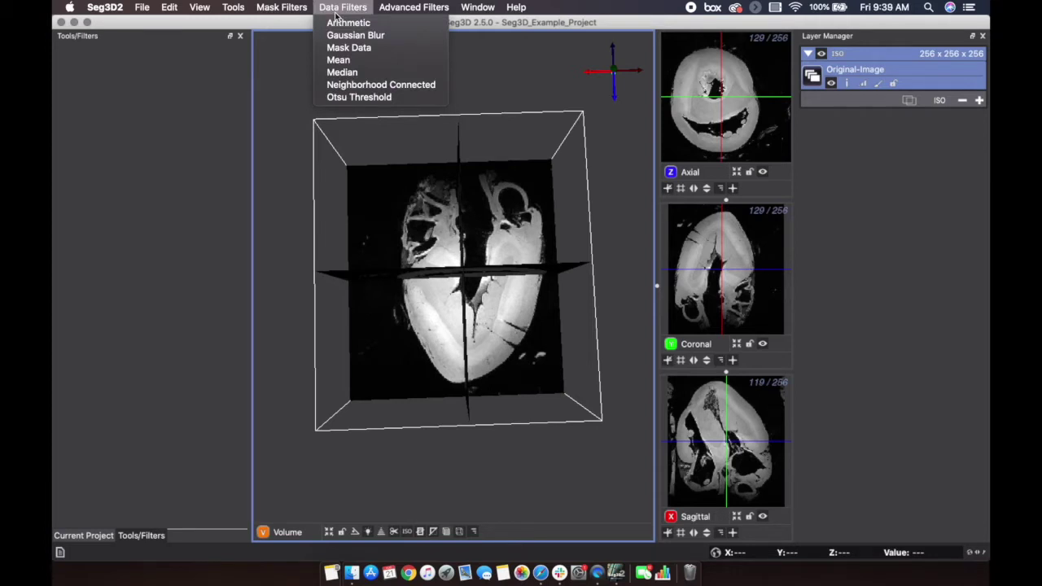
Run the Median data filter with radius 2 on Original-Image.
left_click(343, 73)
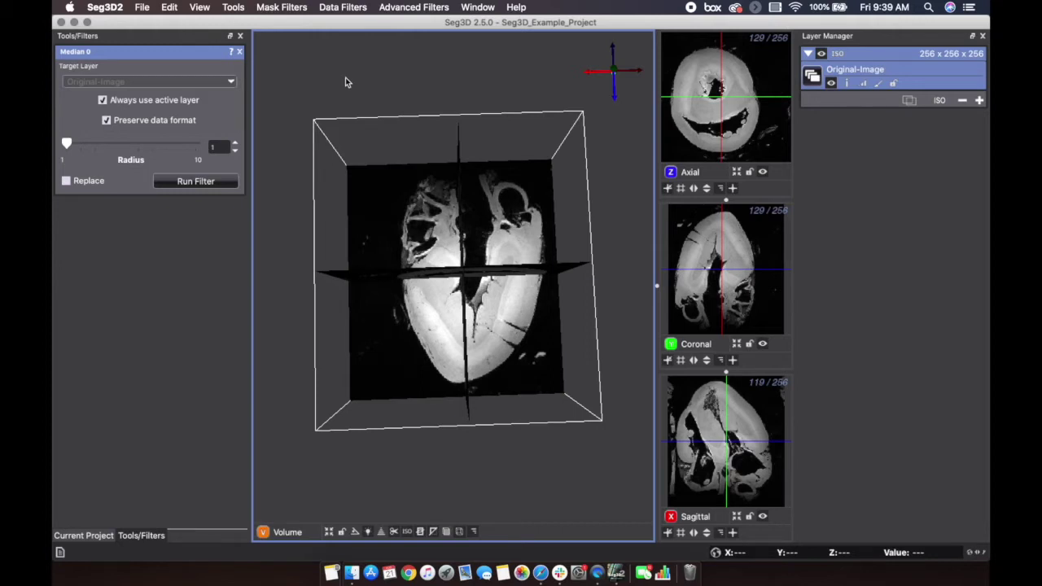
left_click(235, 143)
left_click(228, 177)
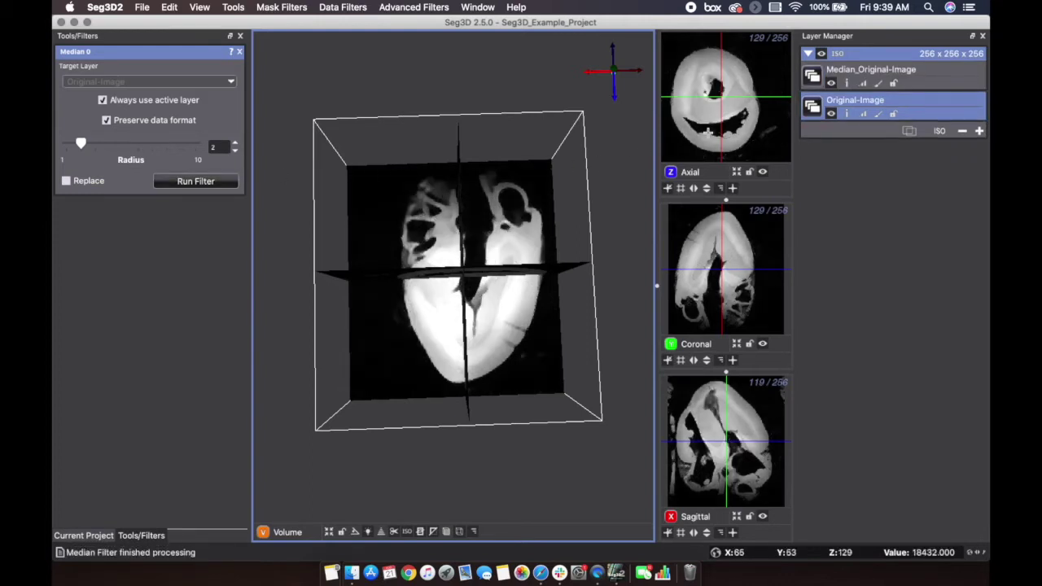
Hide and re-show Median_Original-Image to compare it against the original image.
left_click(829, 84)
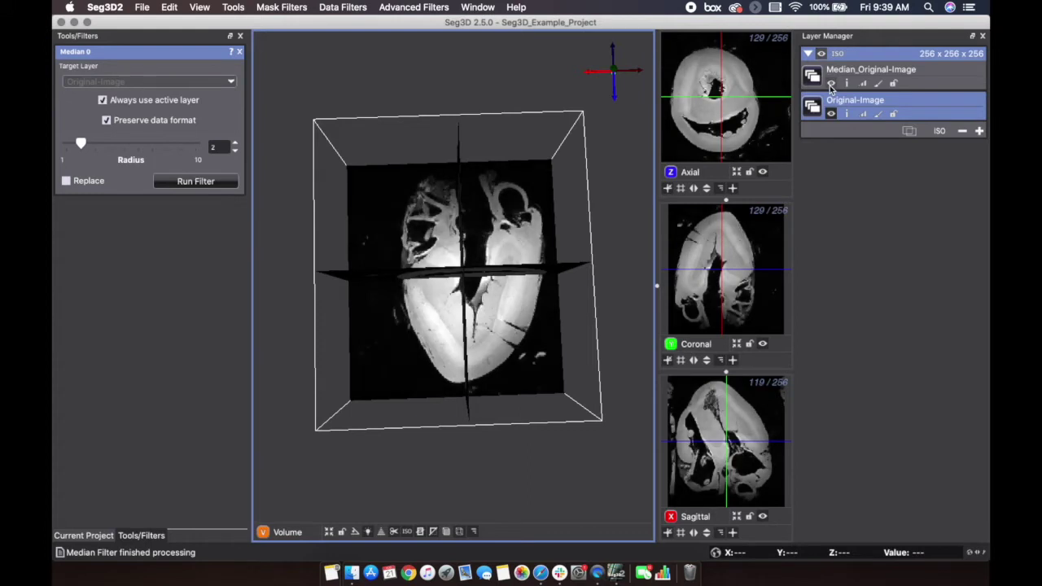
left_click(830, 84)
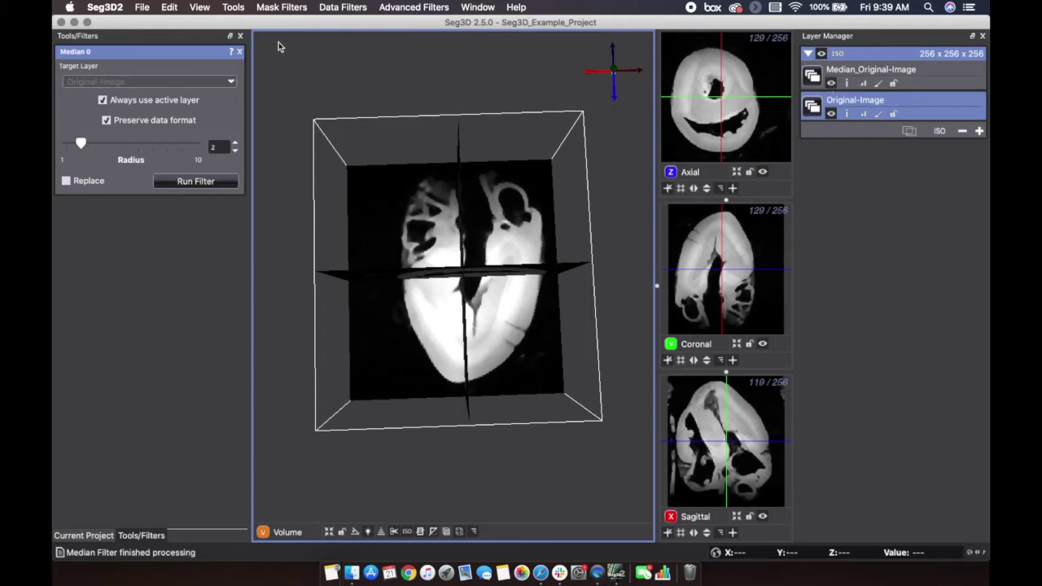
Open the Threshold tool and target the Median_Original-Image layer.
left_click(234, 8)
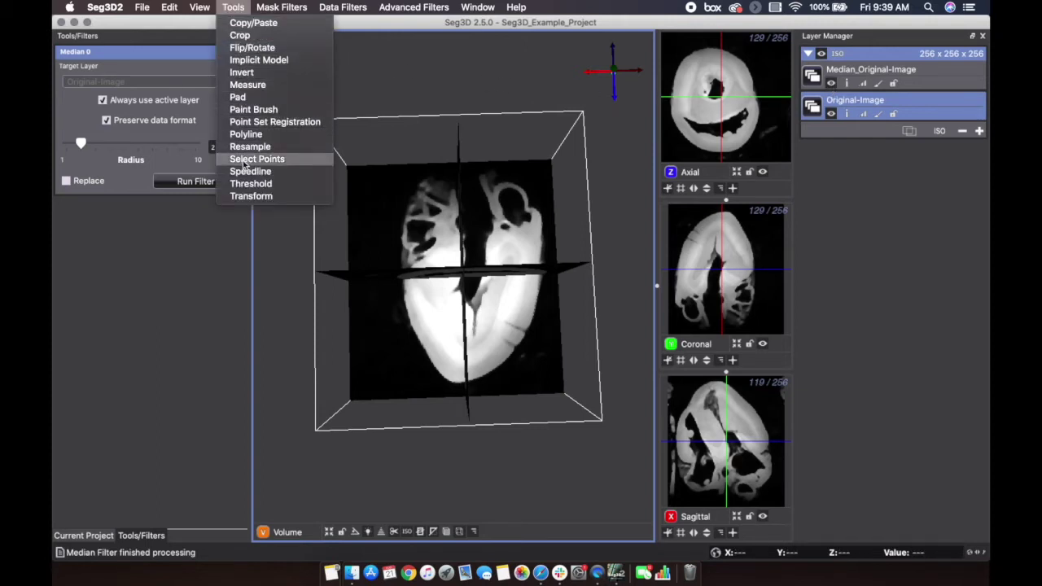
left_click(253, 183)
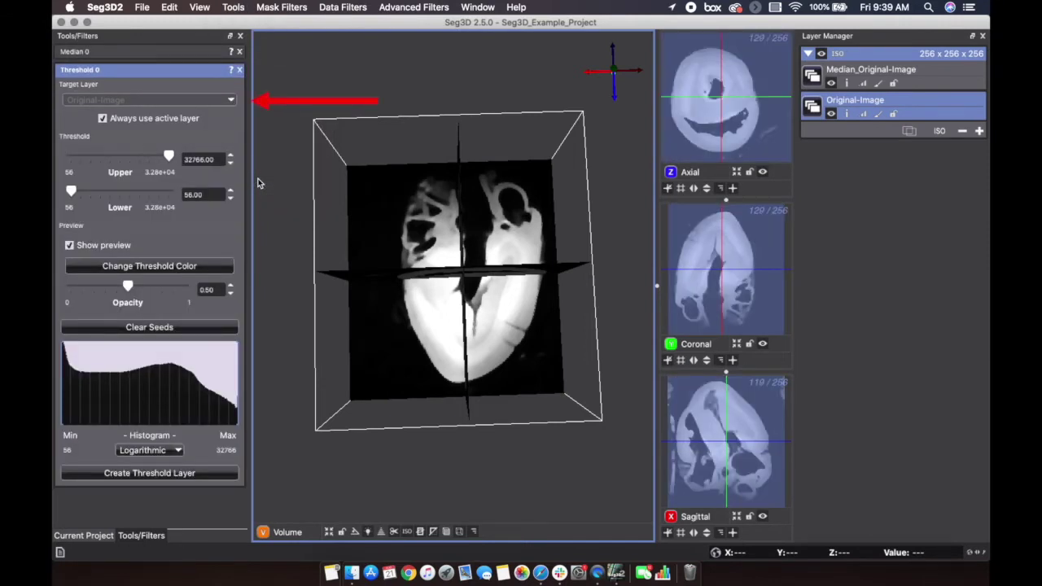
left_click(932, 76)
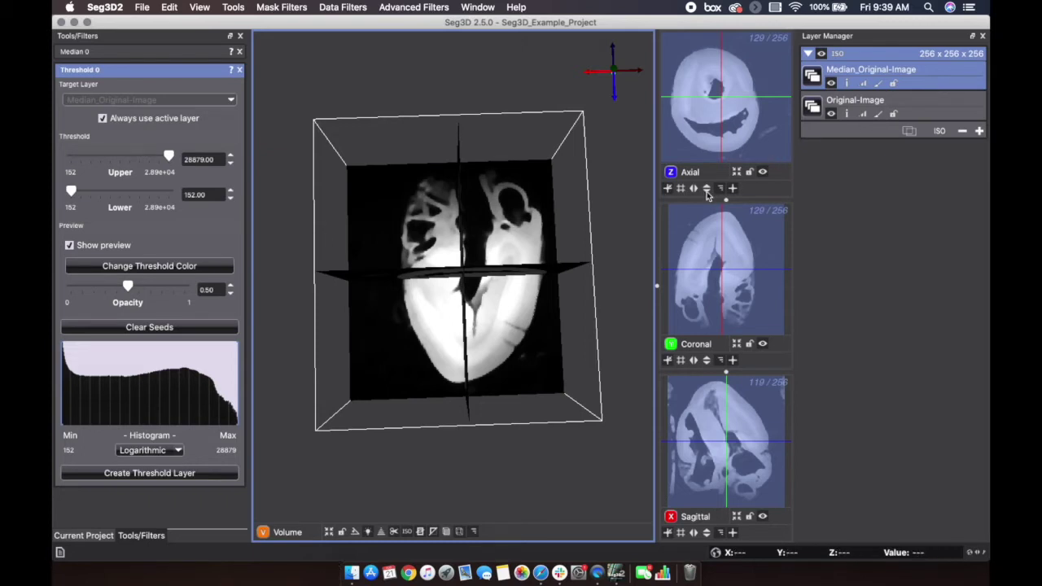
Show the axial slice in the main viewer and place four threshold seeds on the heart wall.
left_click(303, 531)
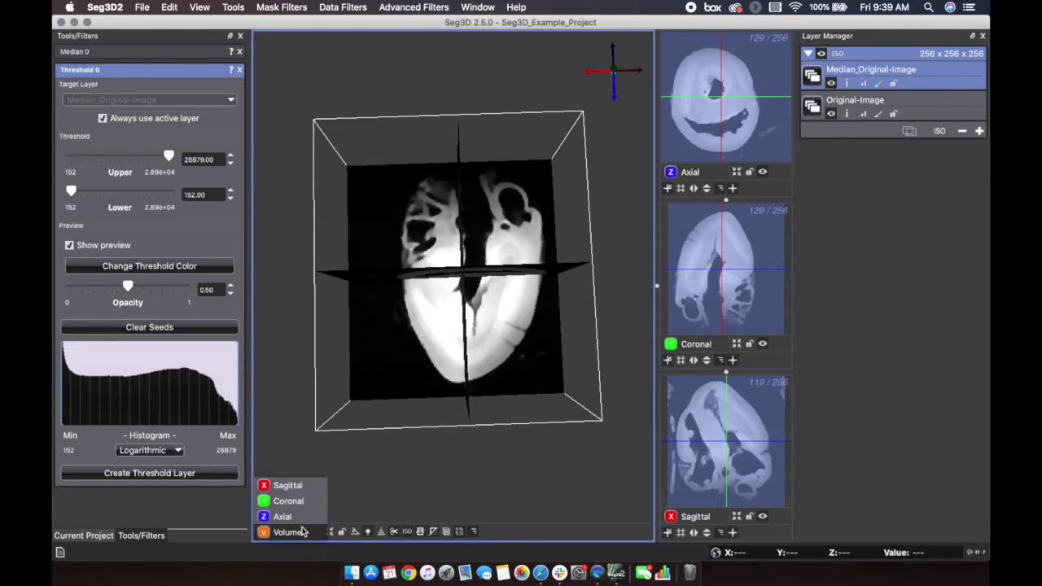
left_click(302, 517)
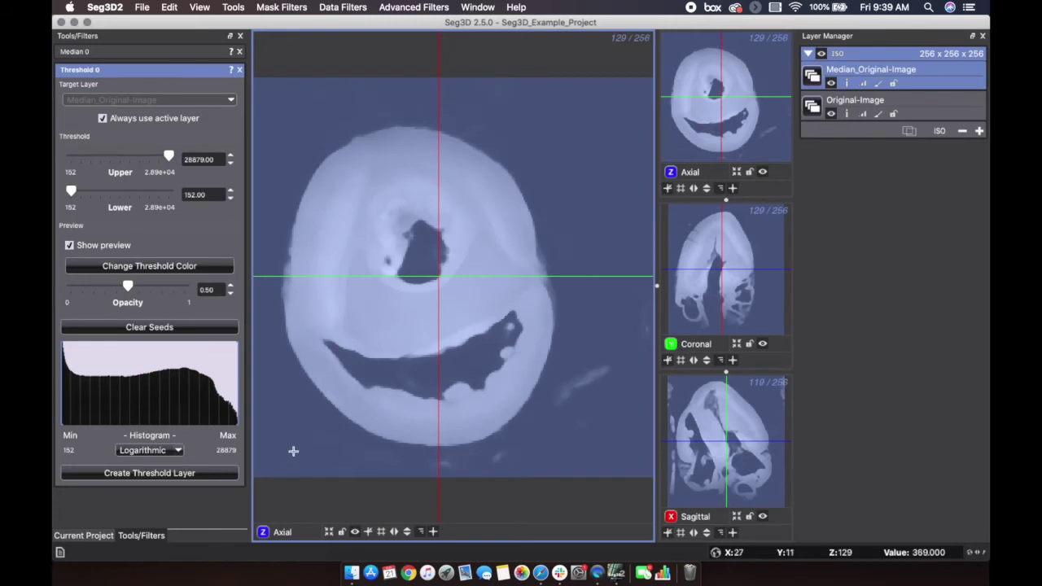
left_click(317, 260)
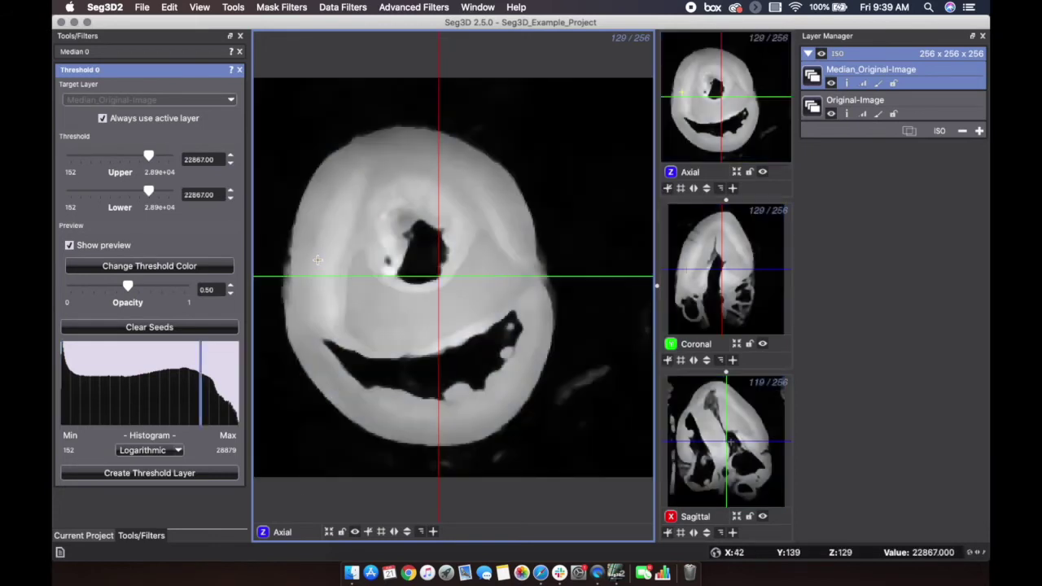
left_click(352, 304)
left_click(397, 133)
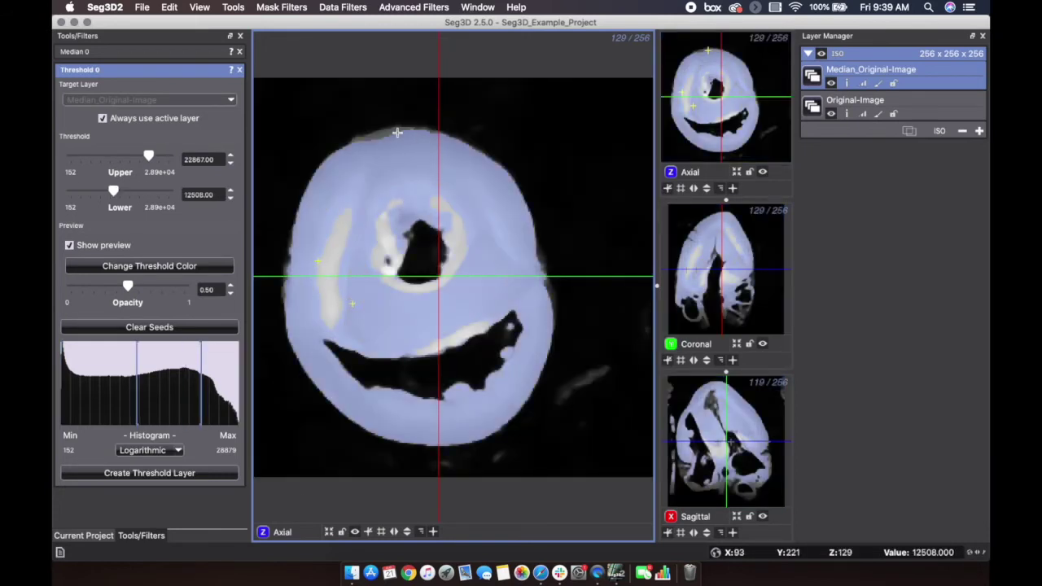
left_click(338, 233)
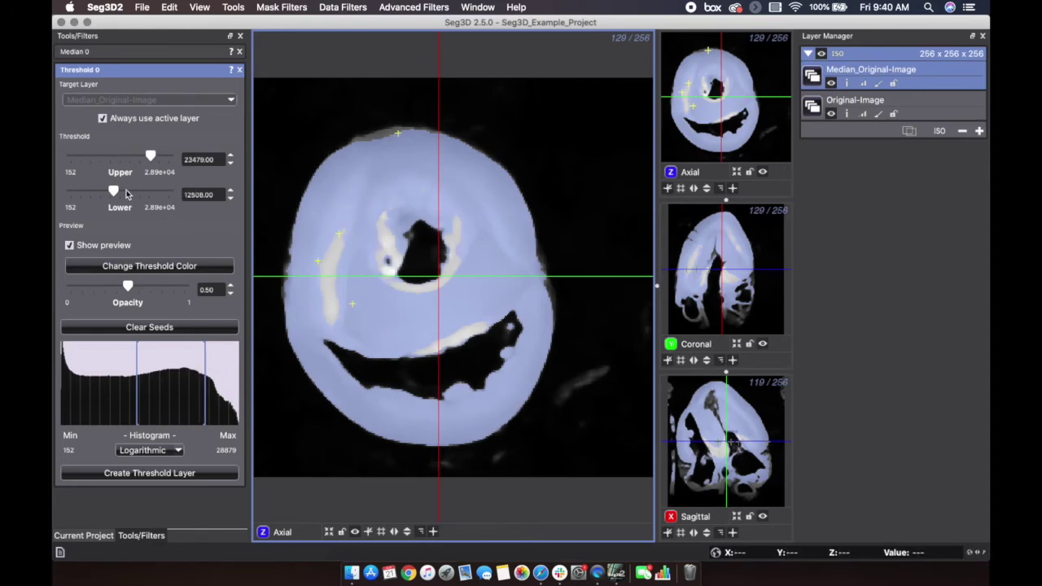
Set the threshold range to 11930.07–28879 and create the threshold mask layer.
left_click_drag(113, 193, 113, 192)
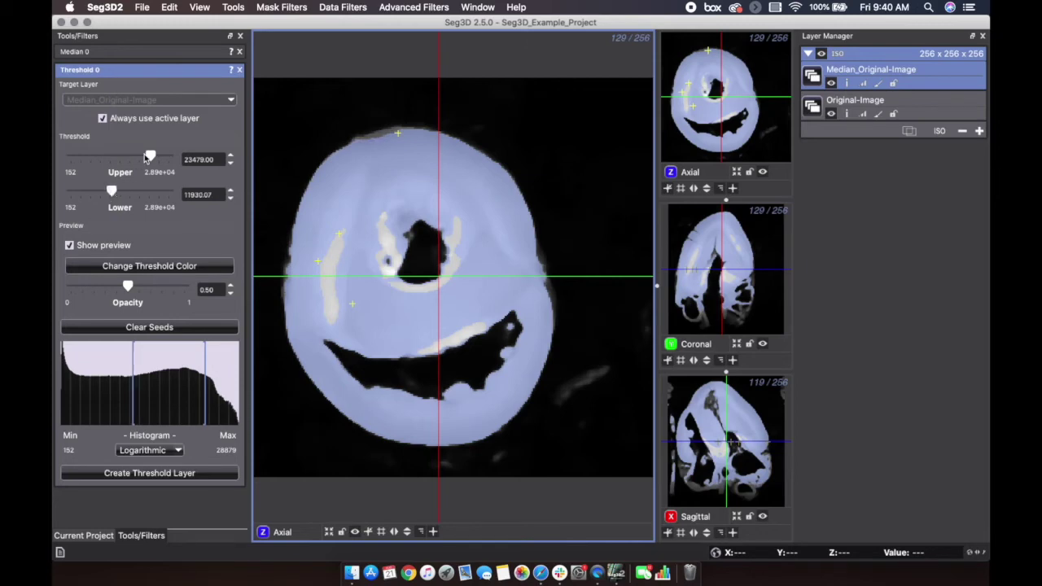
left_click_drag(148, 158, 169, 159)
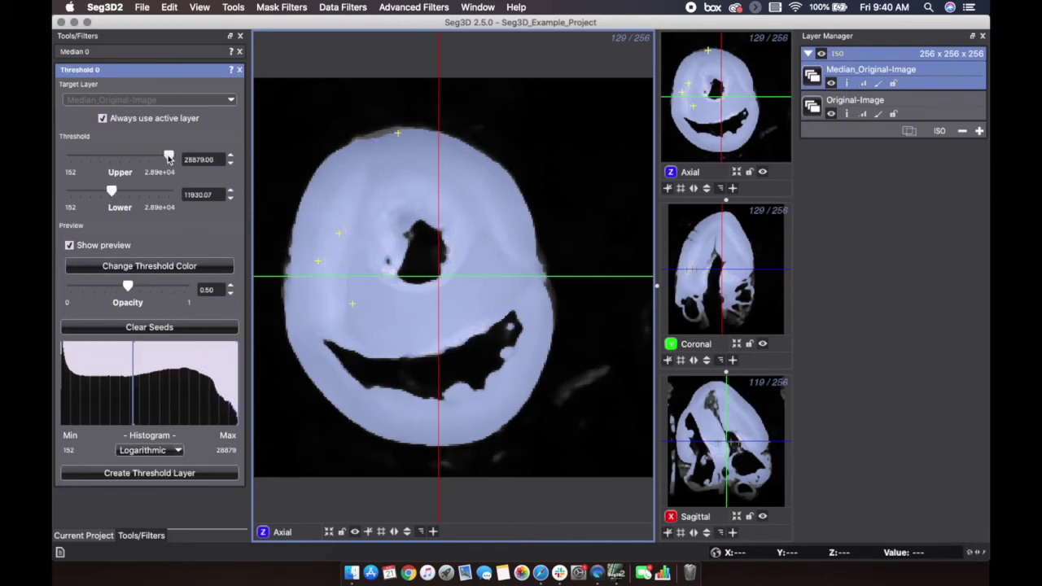
left_click(152, 470)
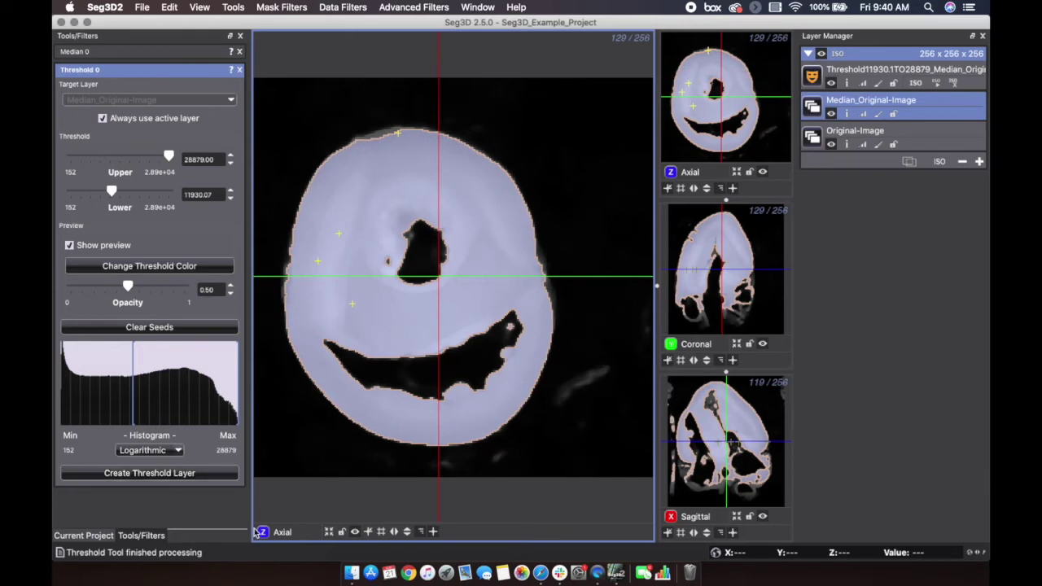
Return to the 3D volume view, show the Threshold11930.1TO28879 mask as an isosurface, and rotate it.
left_click(279, 534)
left_click(285, 548)
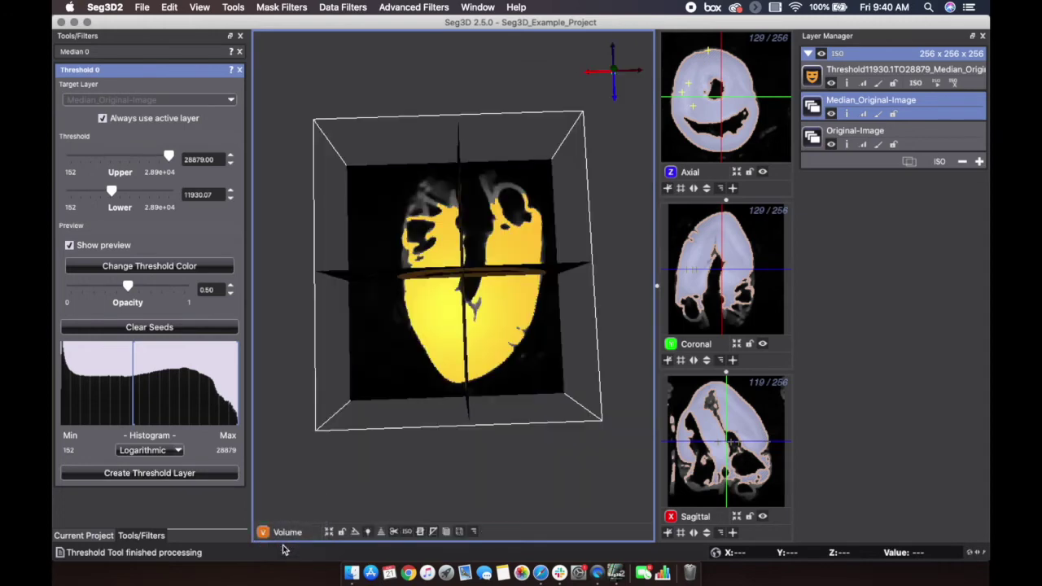
left_click(941, 85)
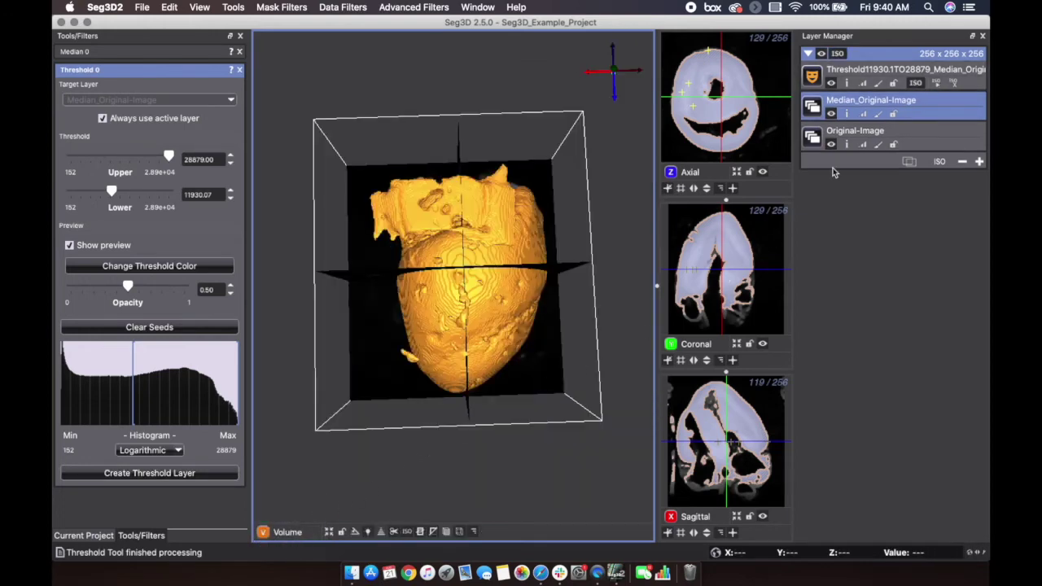
left_click_drag(431, 266, 446, 305)
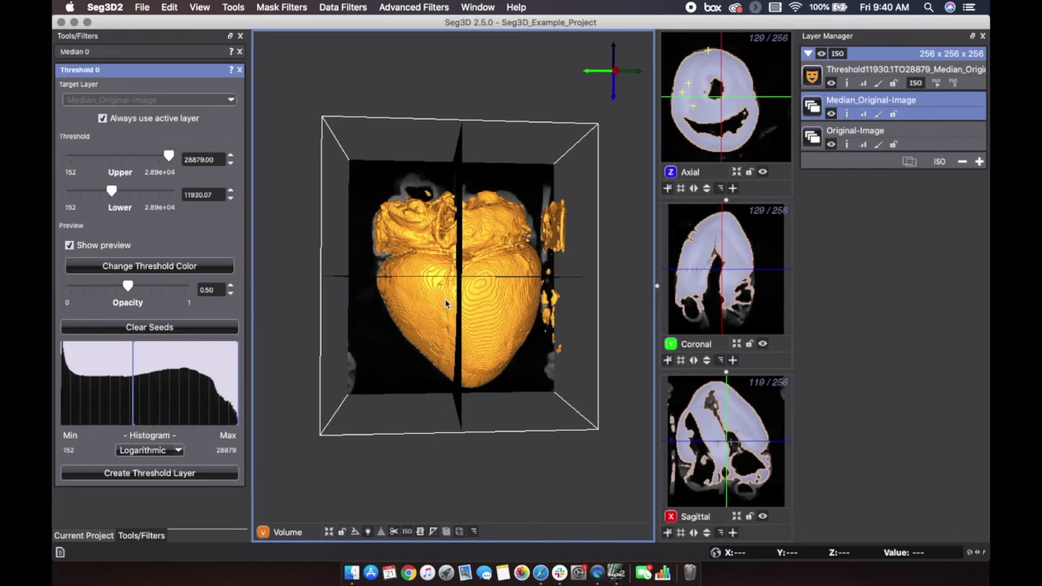
left_click(236, 8)
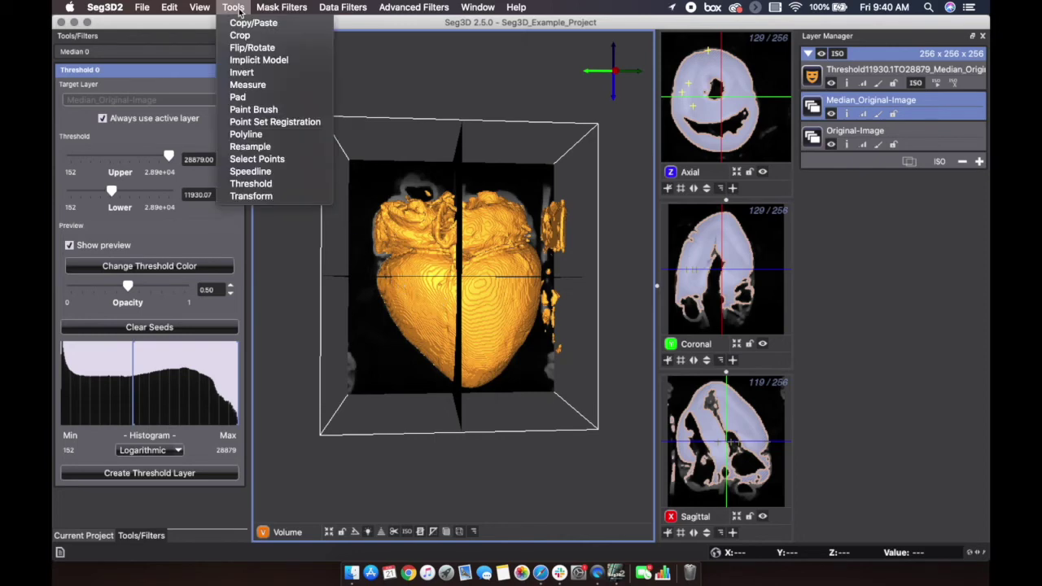
In axial view, use the Paint Brush on the threshold mask to erase it from slice 129.
left_click(252, 109)
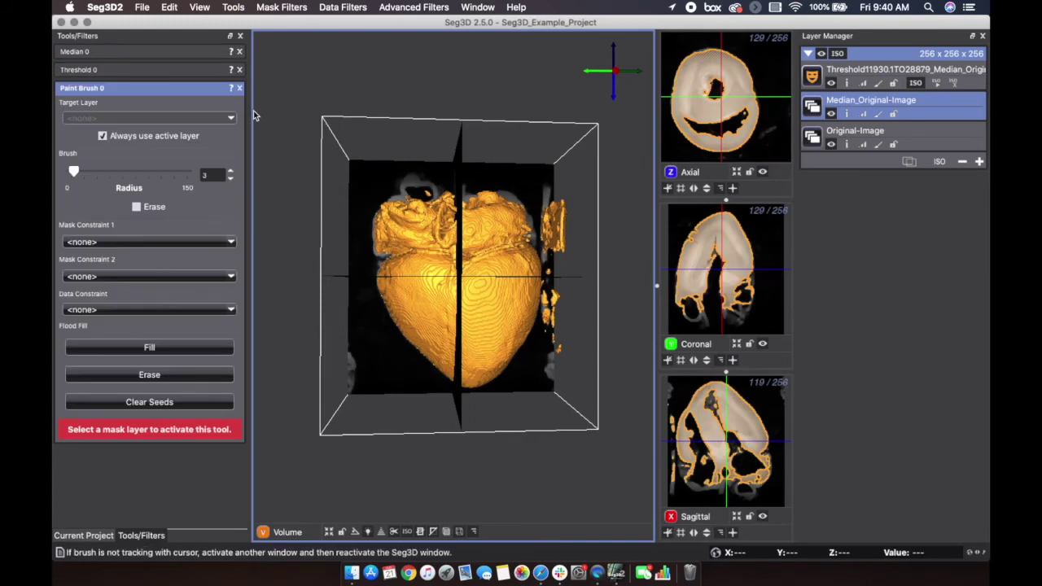
left_click(302, 532)
left_click(301, 519)
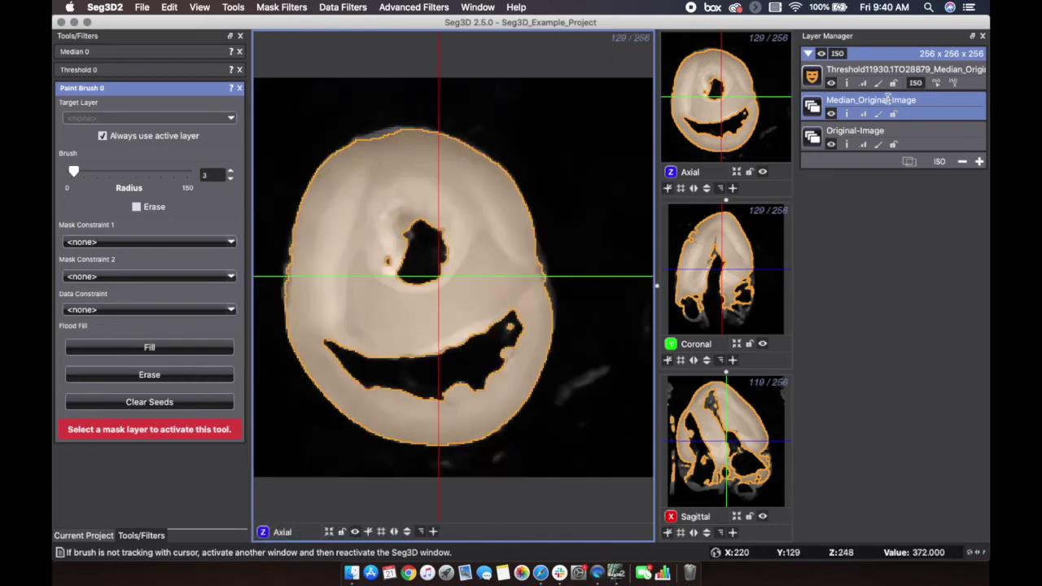
left_click(961, 82)
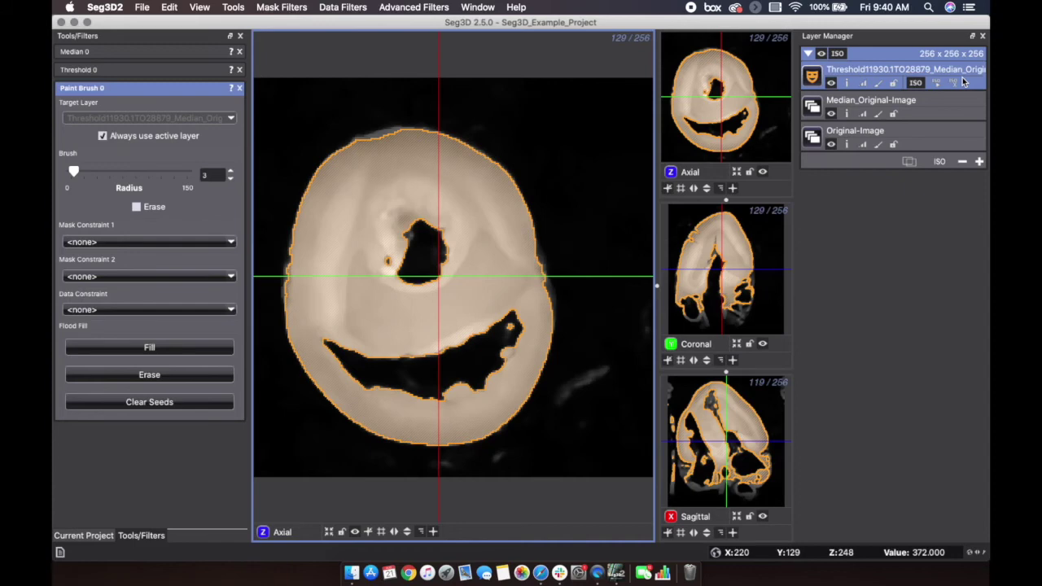
left_click(206, 379)
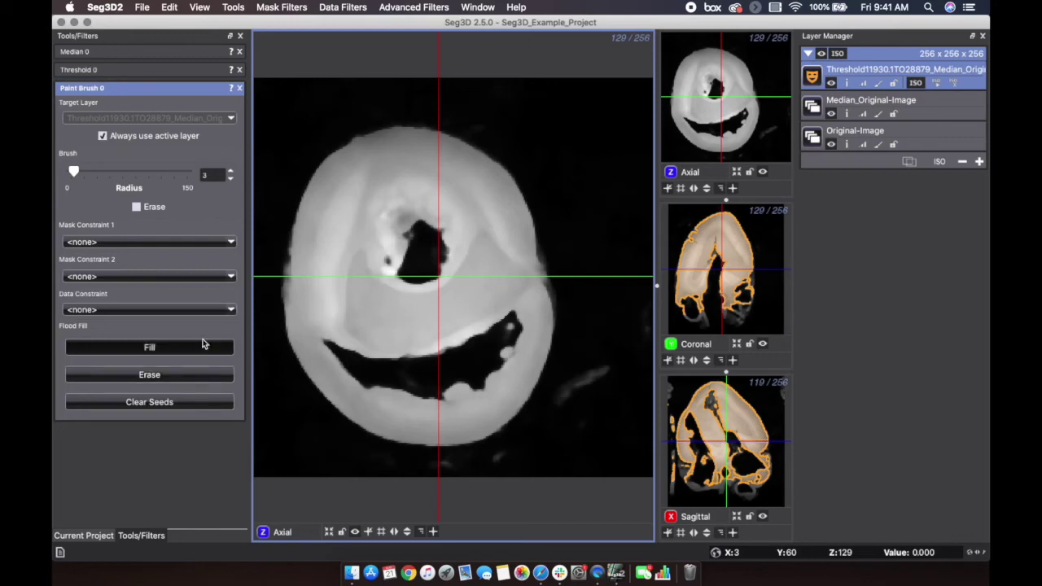
left_click(259, 11)
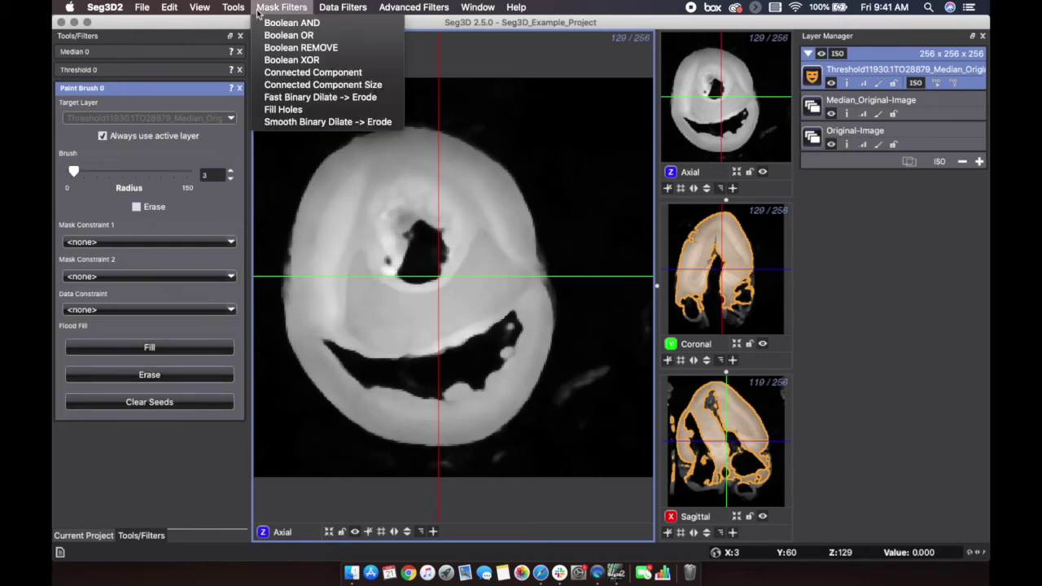
Run the Connected Component filter with a seed placed on the lower heart mask.
left_click(265, 72)
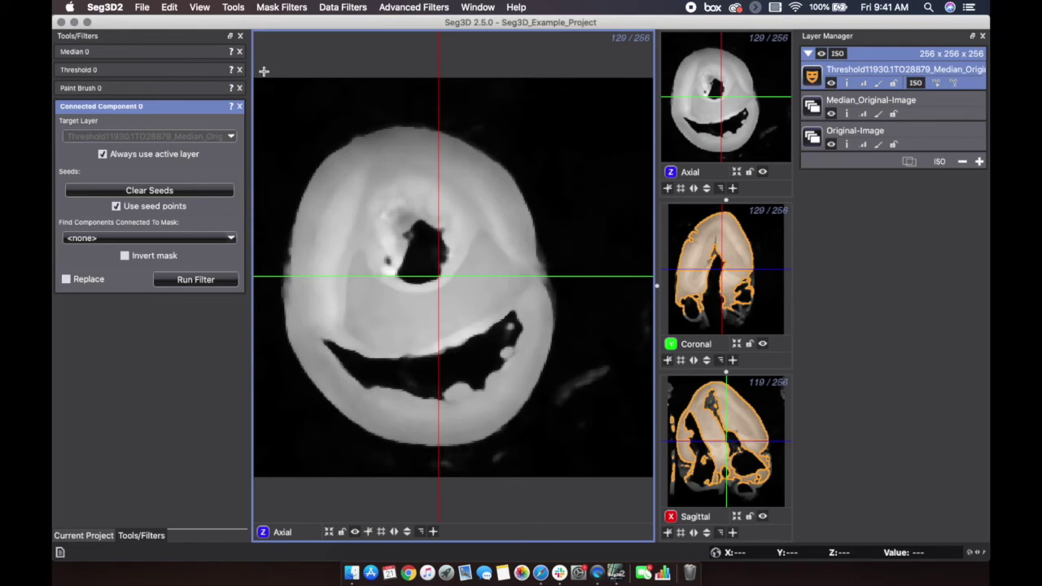
scroll(264, 71, "up", 1)
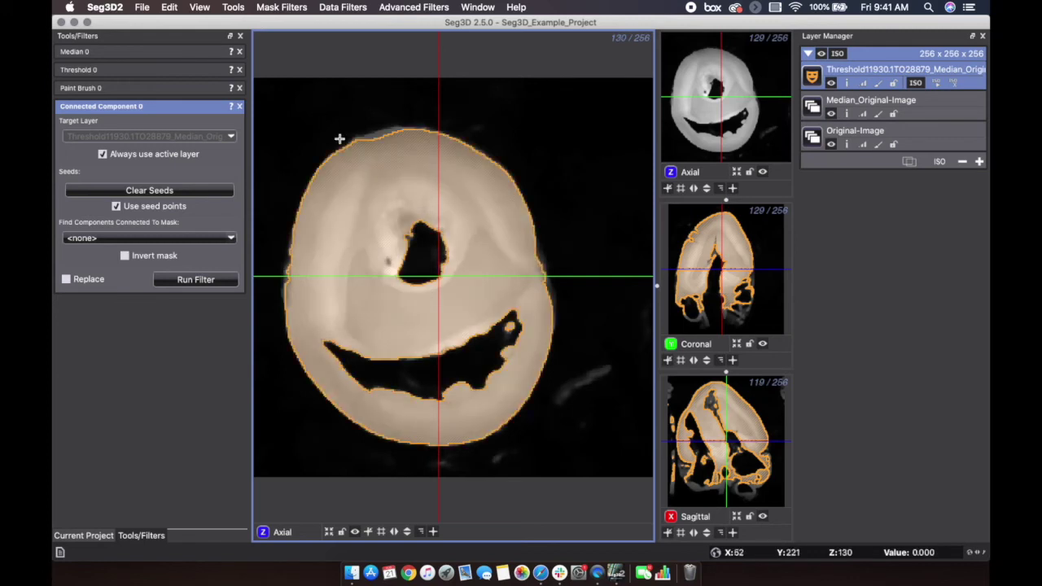
left_click(361, 169)
left_click(220, 279)
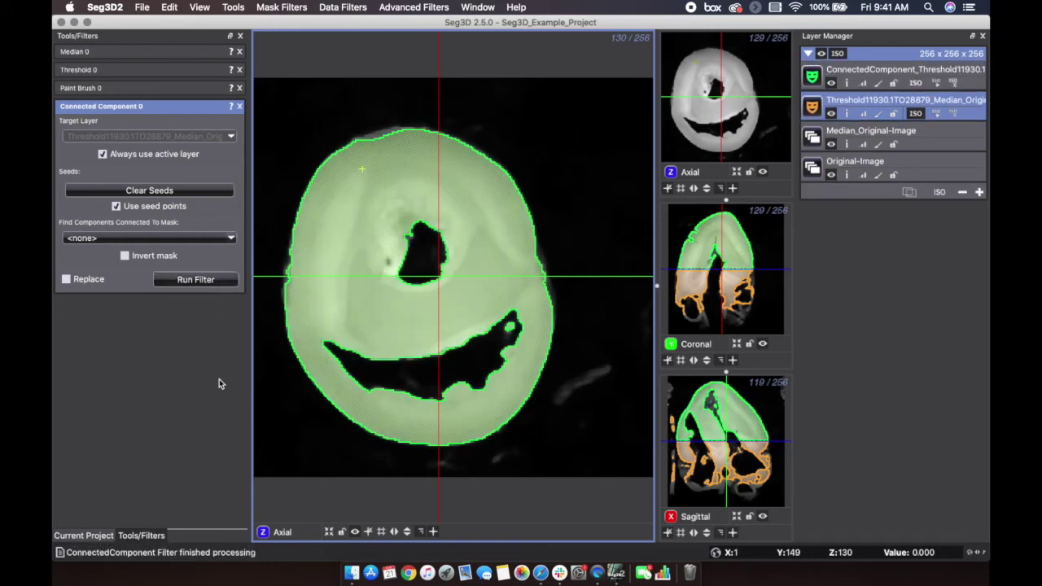
In the 3D view, hide the threshold mask and its surface, and show the ConnectedComponent isosurface.
left_click(272, 531)
left_click(286, 548)
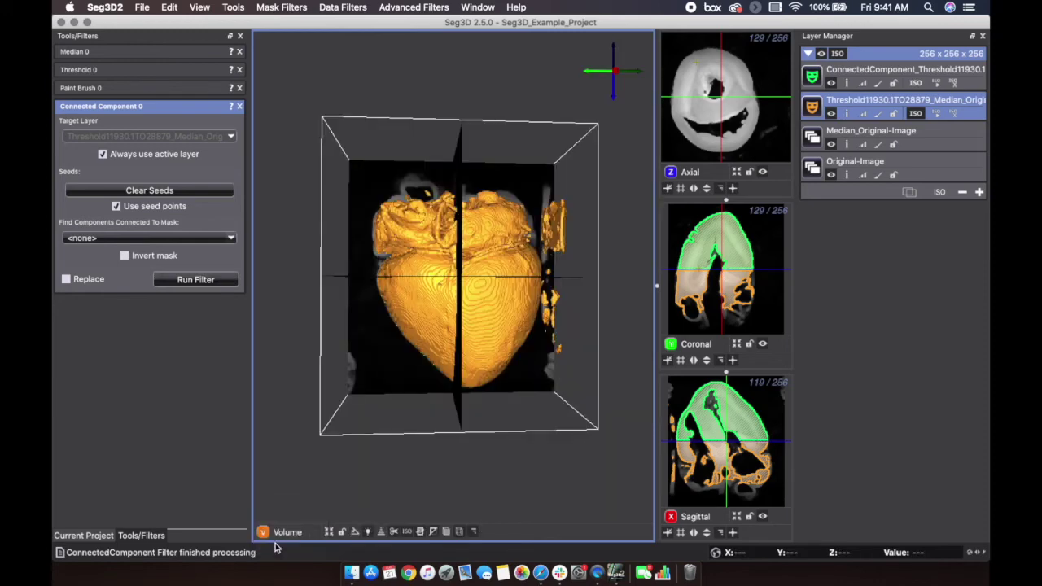
left_click(832, 114)
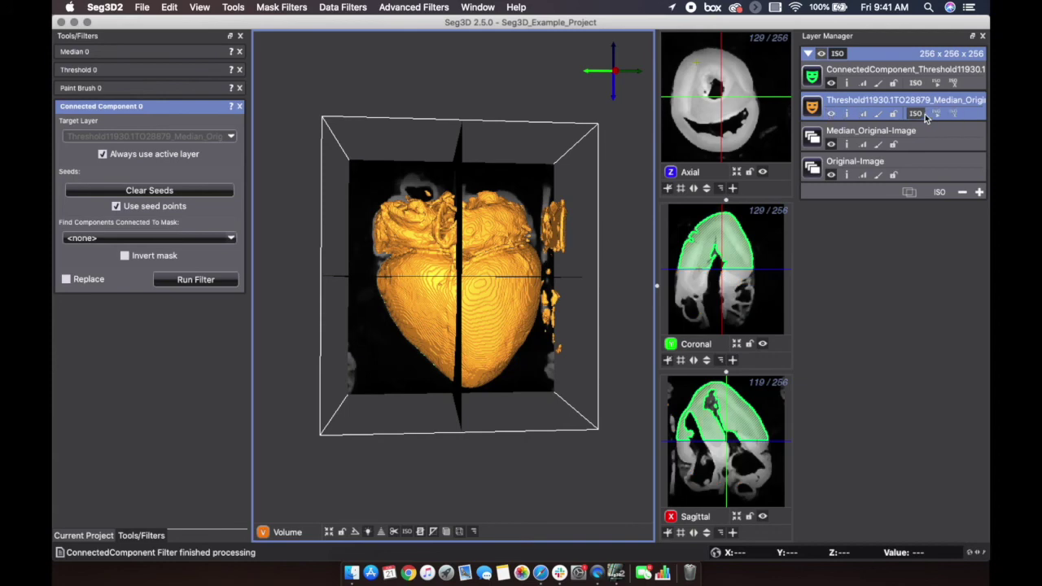
left_click(921, 115)
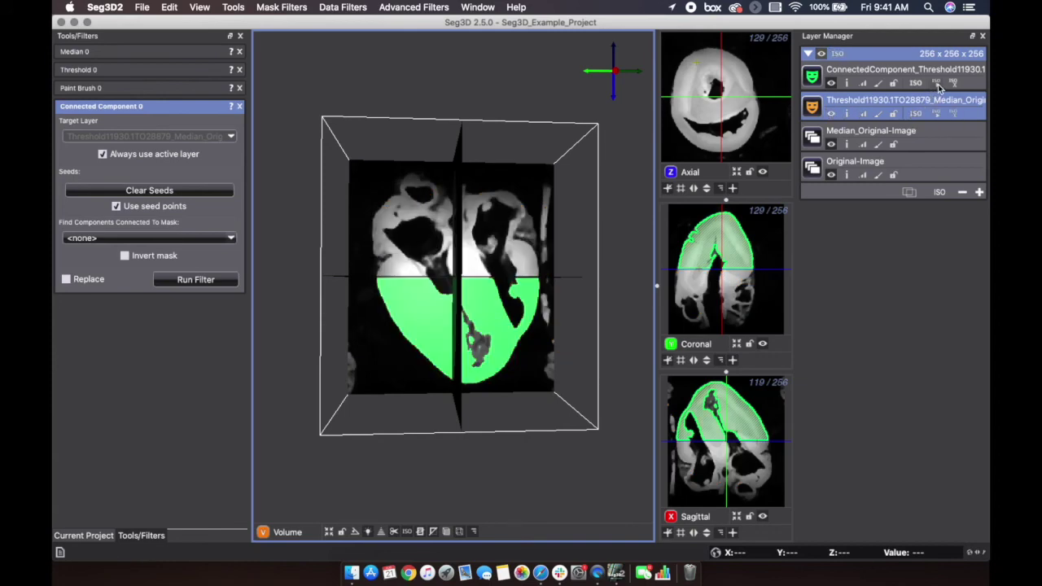
left_click(938, 84)
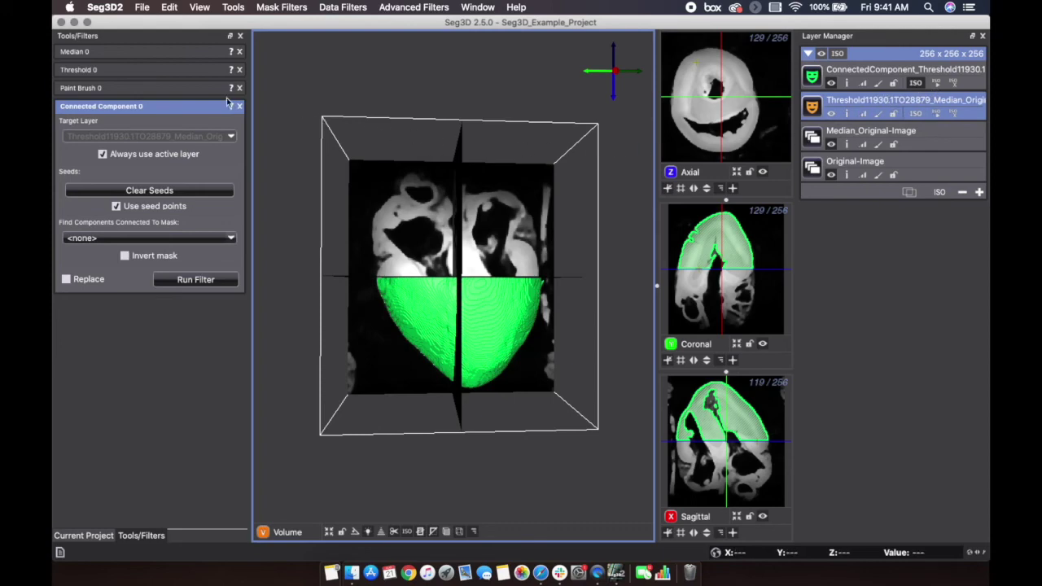
In axial view, paint the dark cavity gaps into the ConnectedComponent mask with a radius-21 brush.
left_click(202, 89)
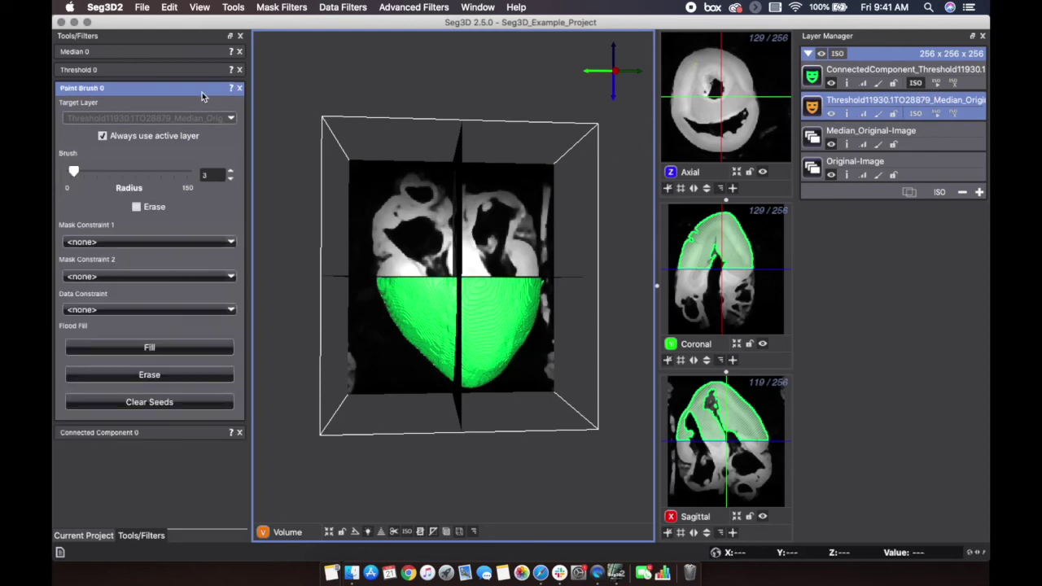
left_click(314, 535)
left_click(282, 517)
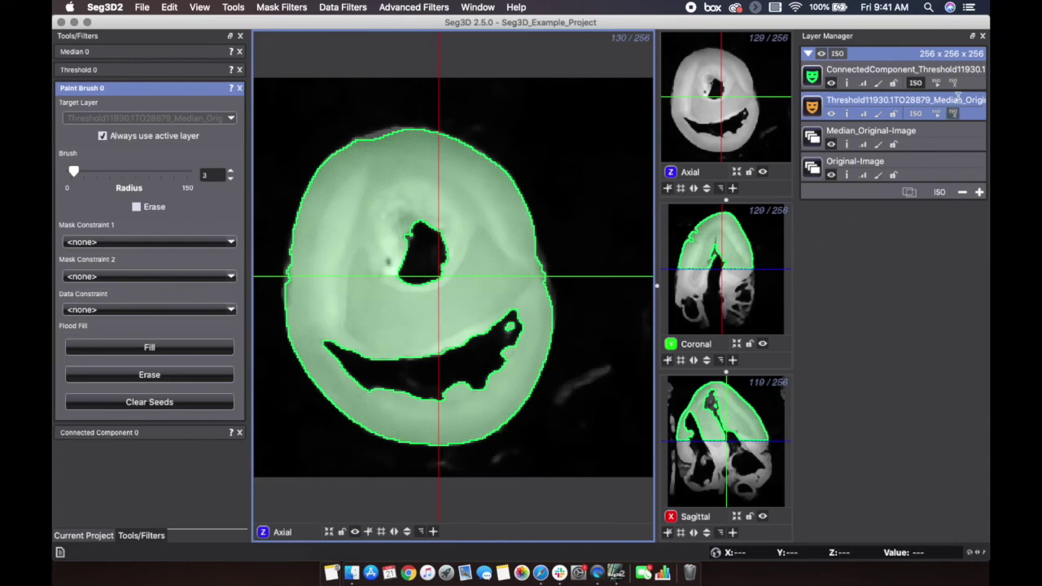
left_click(977, 83)
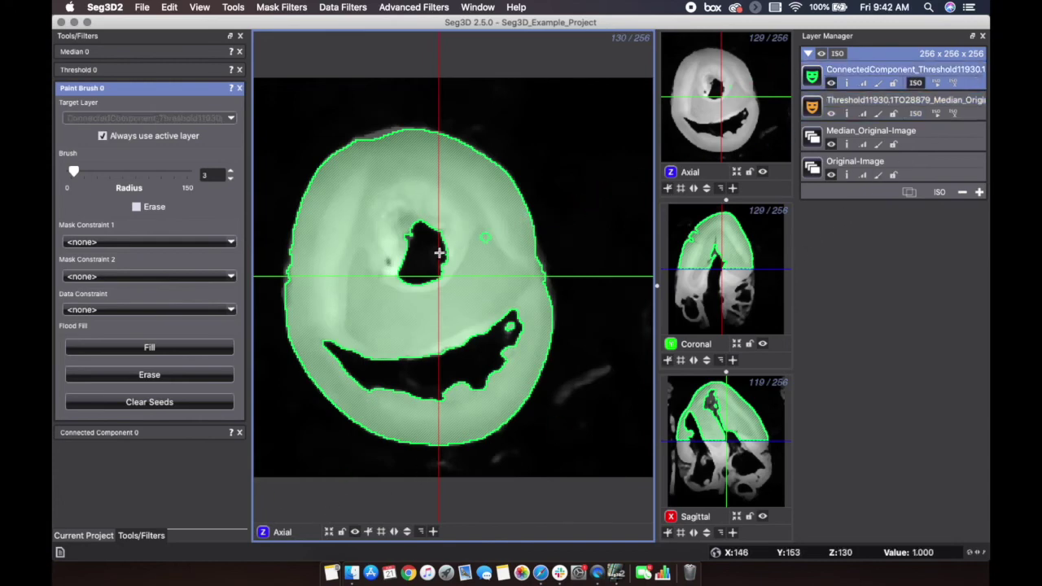
scroll(411, 260, "up", 18)
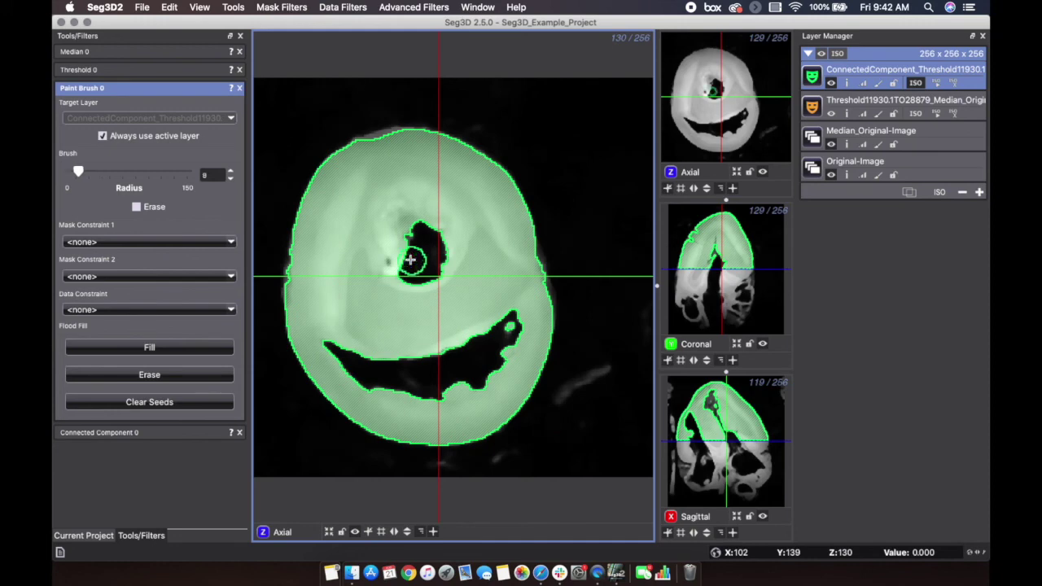
mouse_move(414, 246)
left_mouse_down()
mouse_move(344, 338)
mouse_move(388, 368)
mouse_move(436, 377)
mouse_move(487, 359)
mouse_move(499, 330)
left_mouse_up()
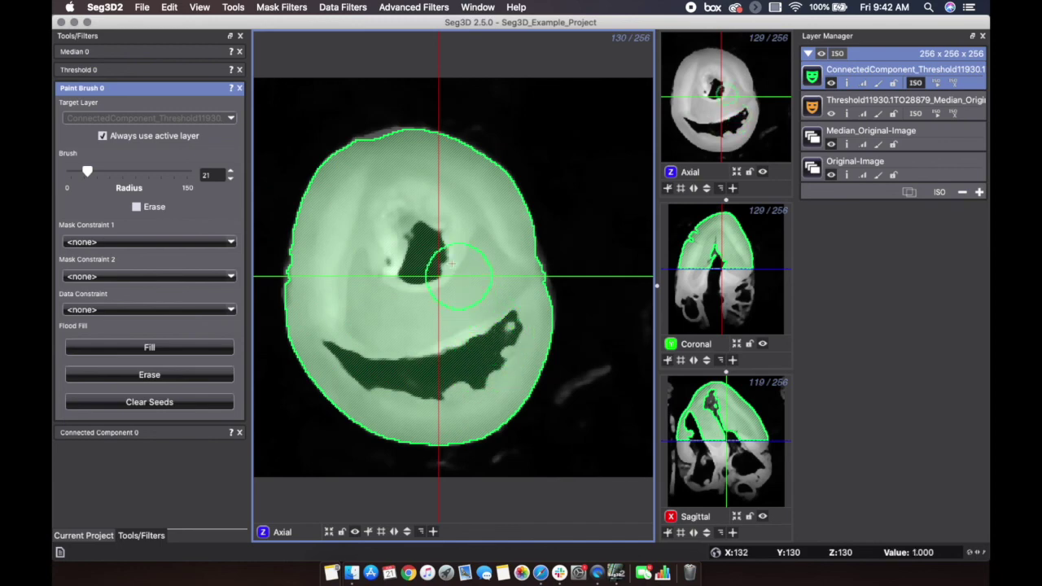
Run the Fill Holes mask filter on the connected-component mask.
left_click(336, 8)
mouse_move(303, 10)
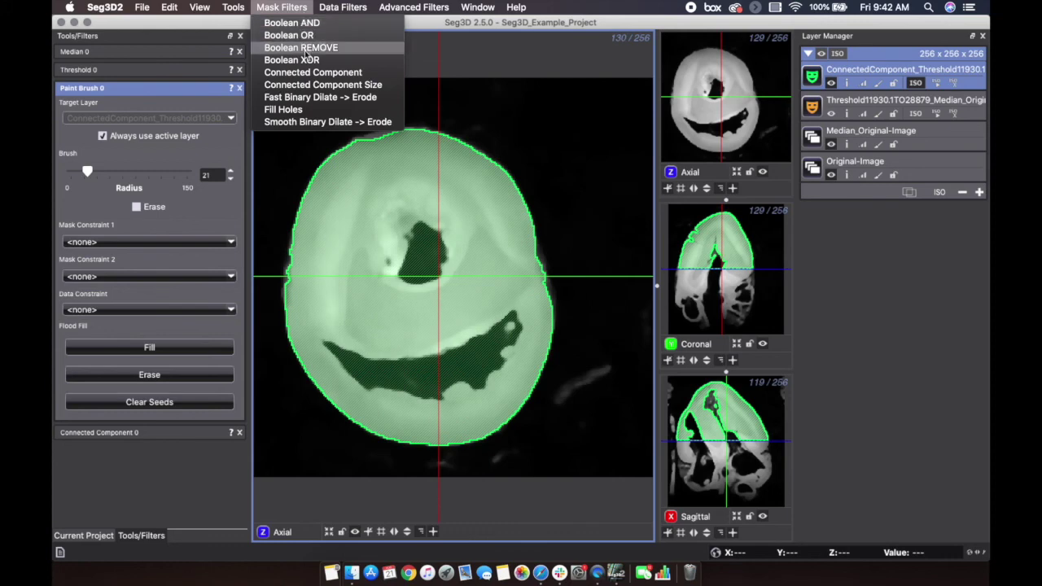
left_click(281, 109)
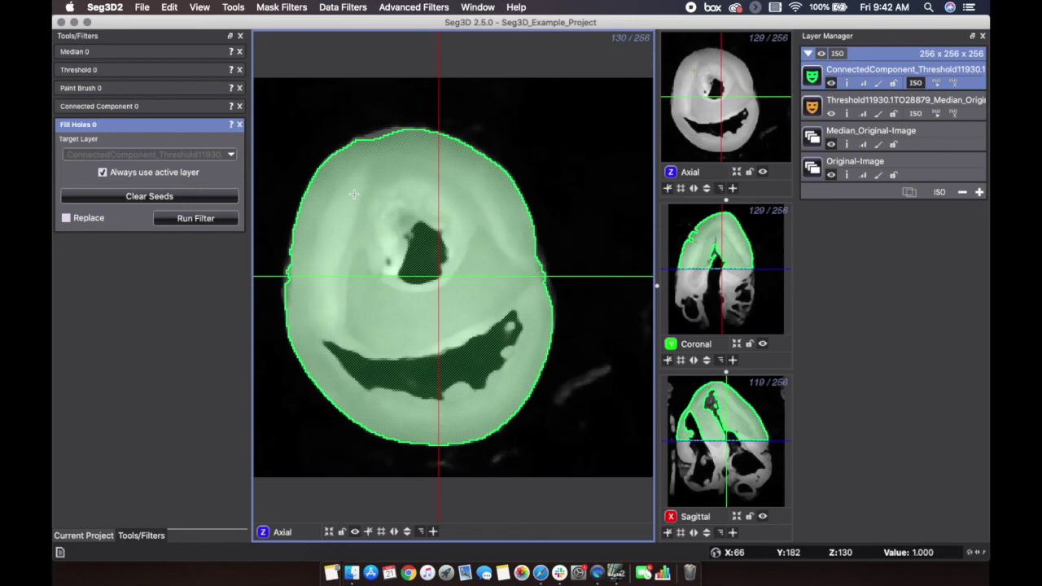
left_click(203, 217)
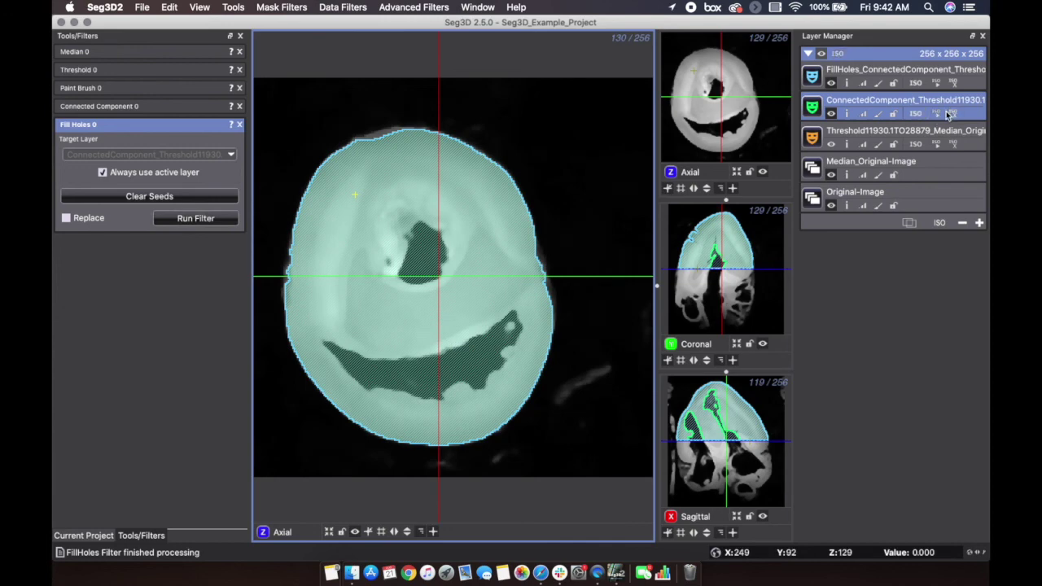
Hide the ConnectedComponent layer and scroll through axial slices to inspect the filled mask.
left_click(832, 113)
scroll(616, 212, "up", 2)
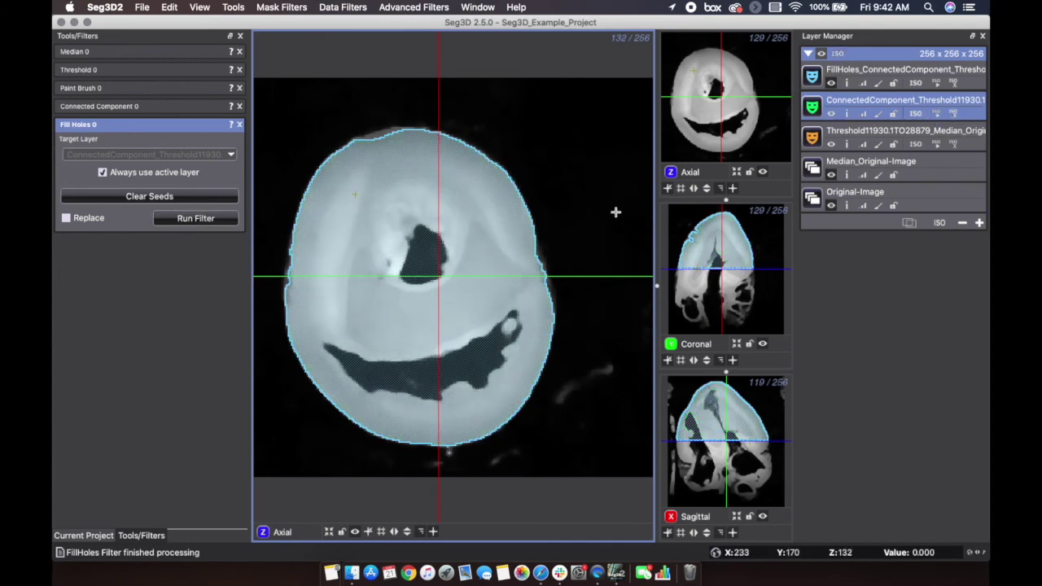
scroll(615, 211, "up", 20)
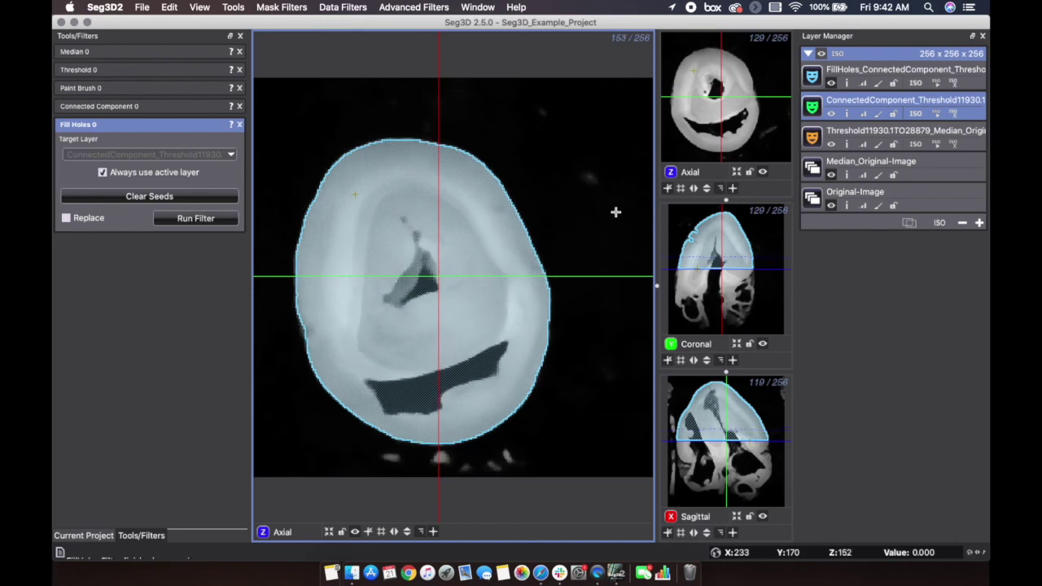
scroll(616, 212, "up", 20)
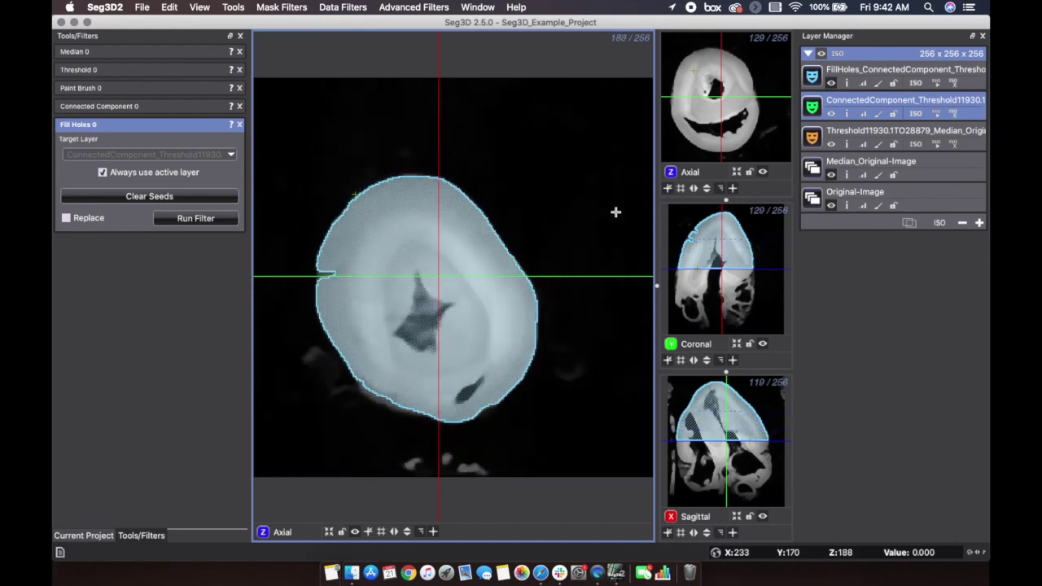
scroll(616, 212, "up", 20)
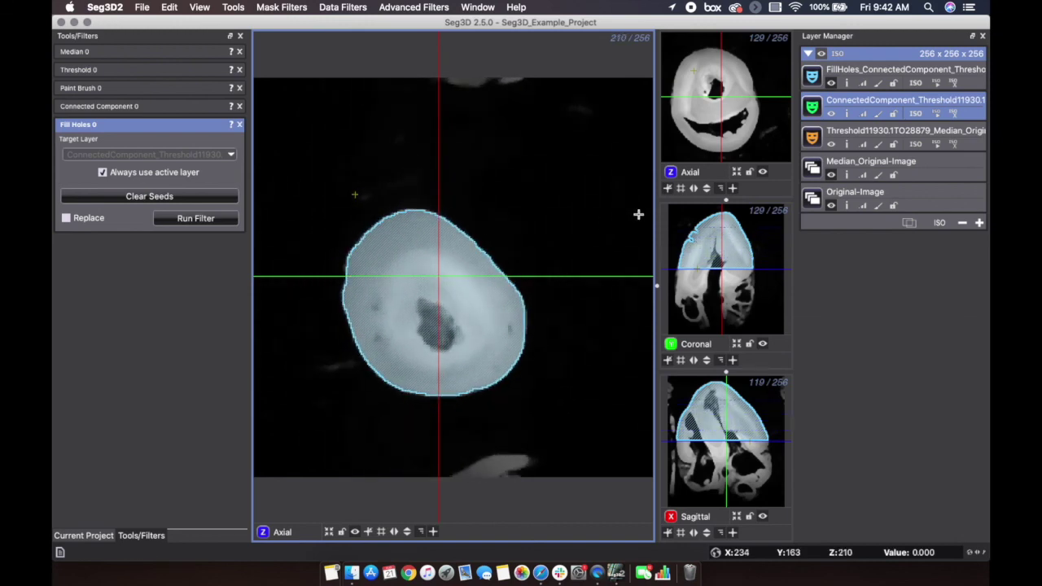
Switch the main viewer to Volume and show the FillHoles mask as a cyan isosurface.
left_click(309, 533)
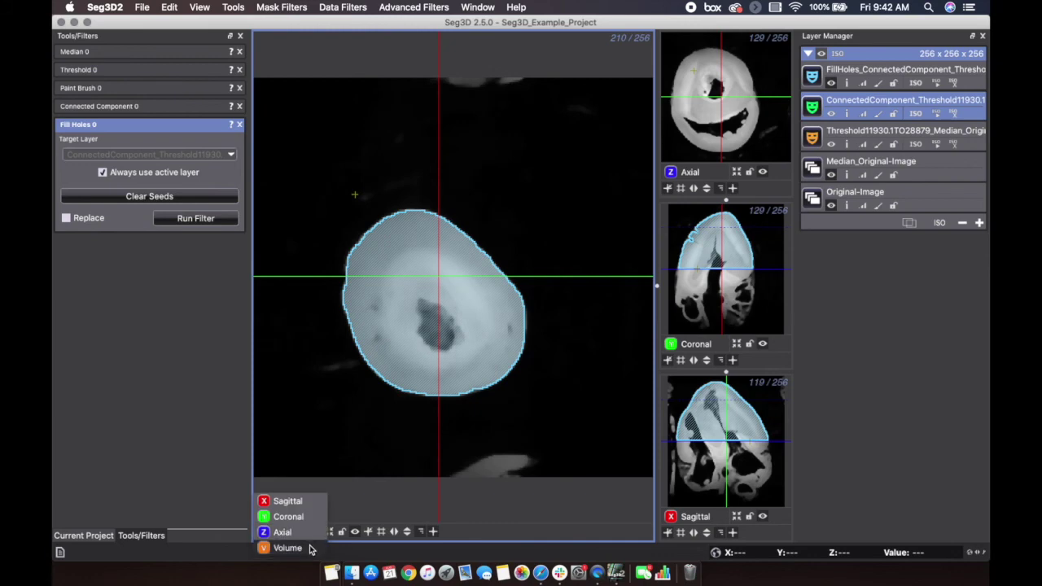
left_click(310, 550)
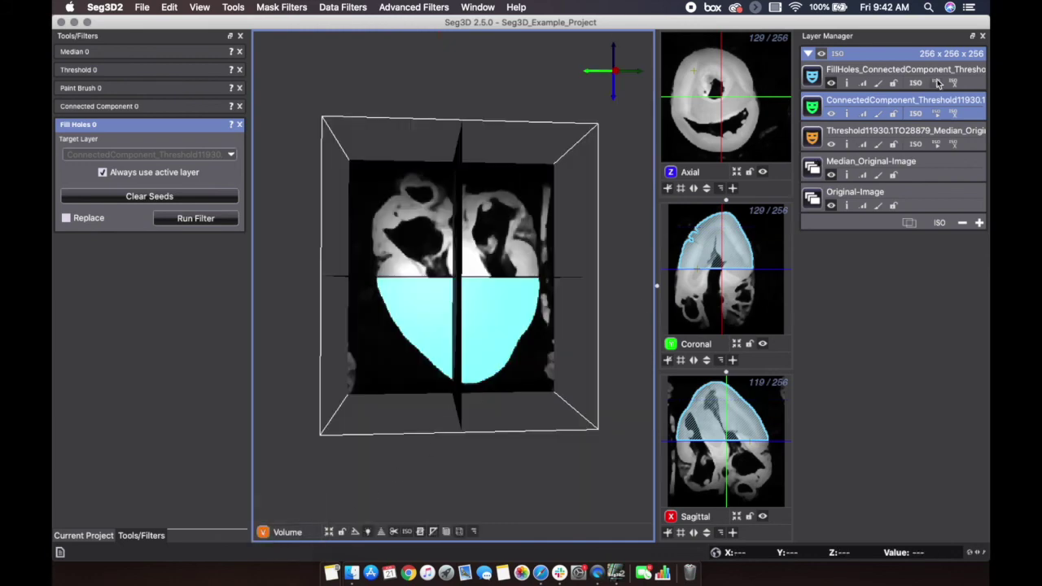
left_click(938, 84)
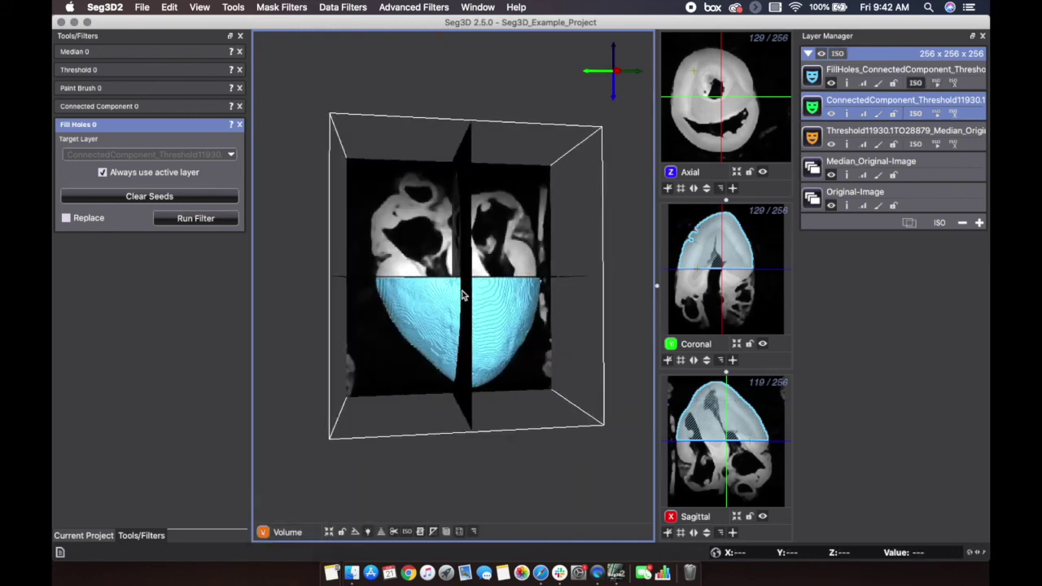